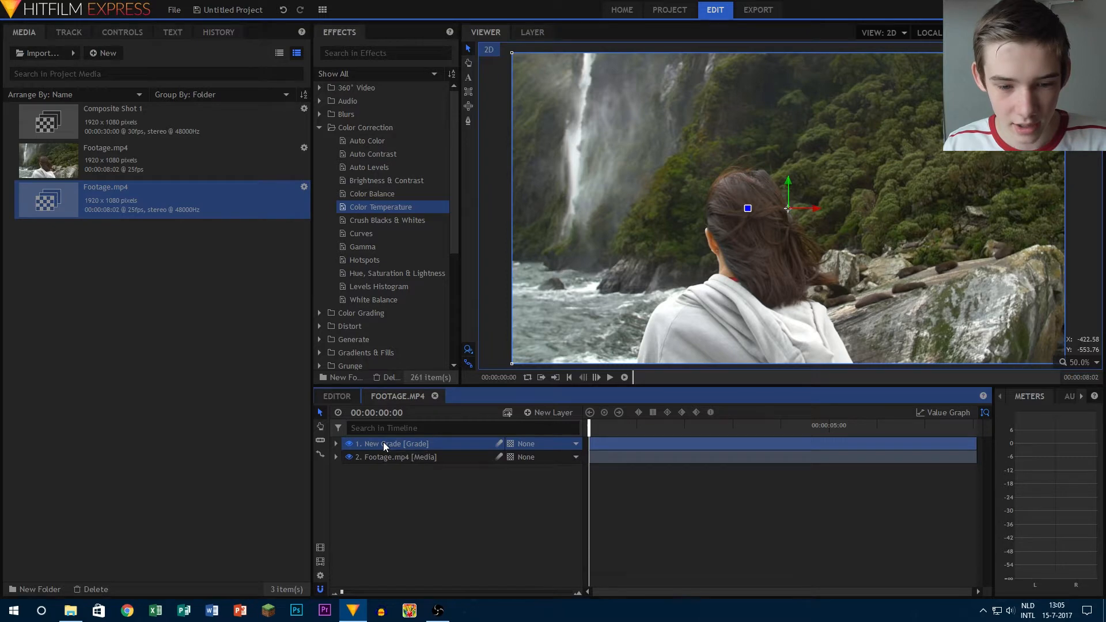
# Rename the new grade layer above the footage as Color Correction.
pyautogui.press('F2')
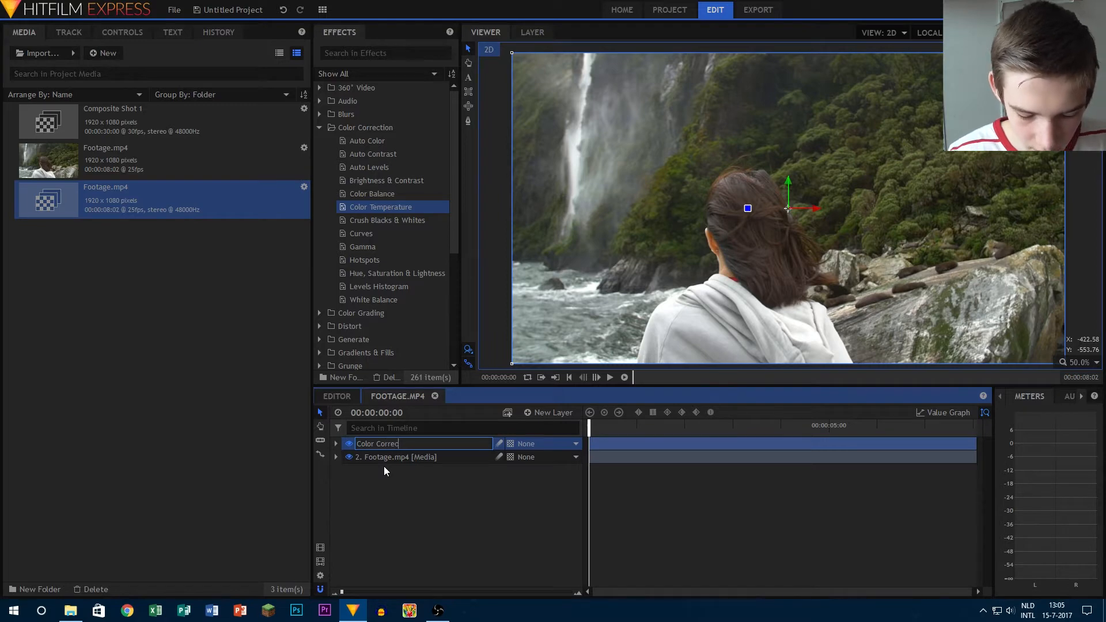
pyautogui.write('Color Correction')
pyautogui.press('Return')
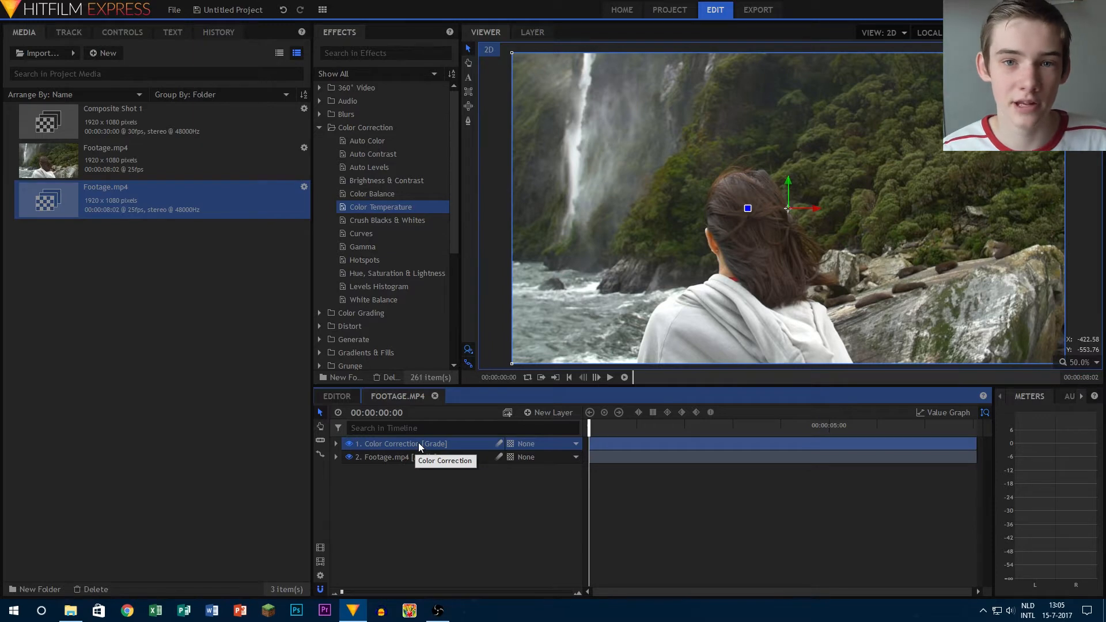
pyautogui.click(420, 520)
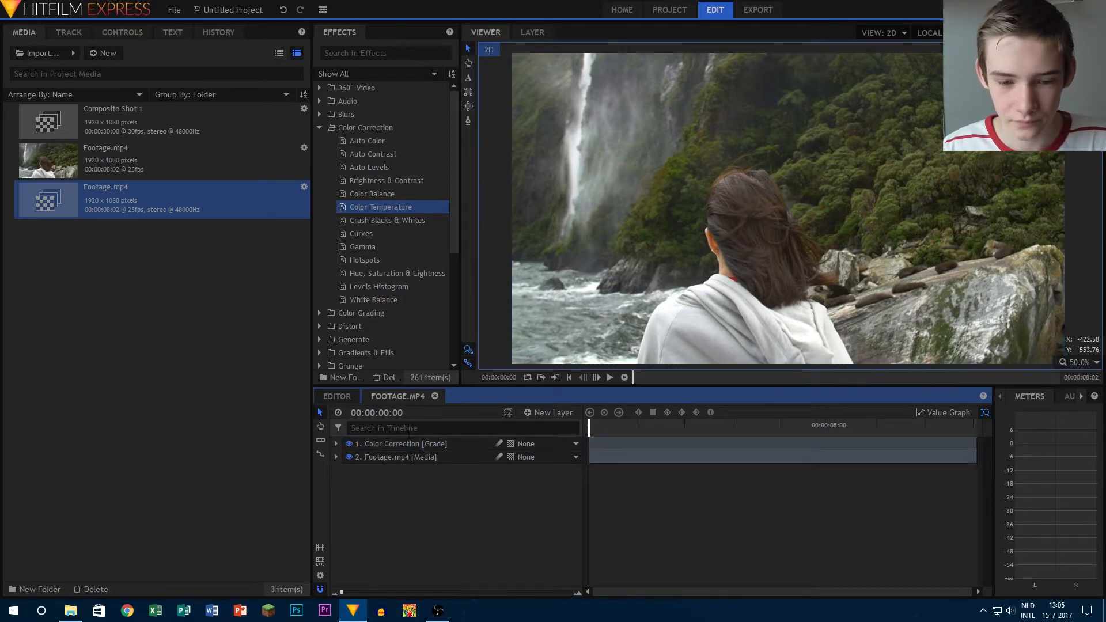
pyautogui.click(406, 443)
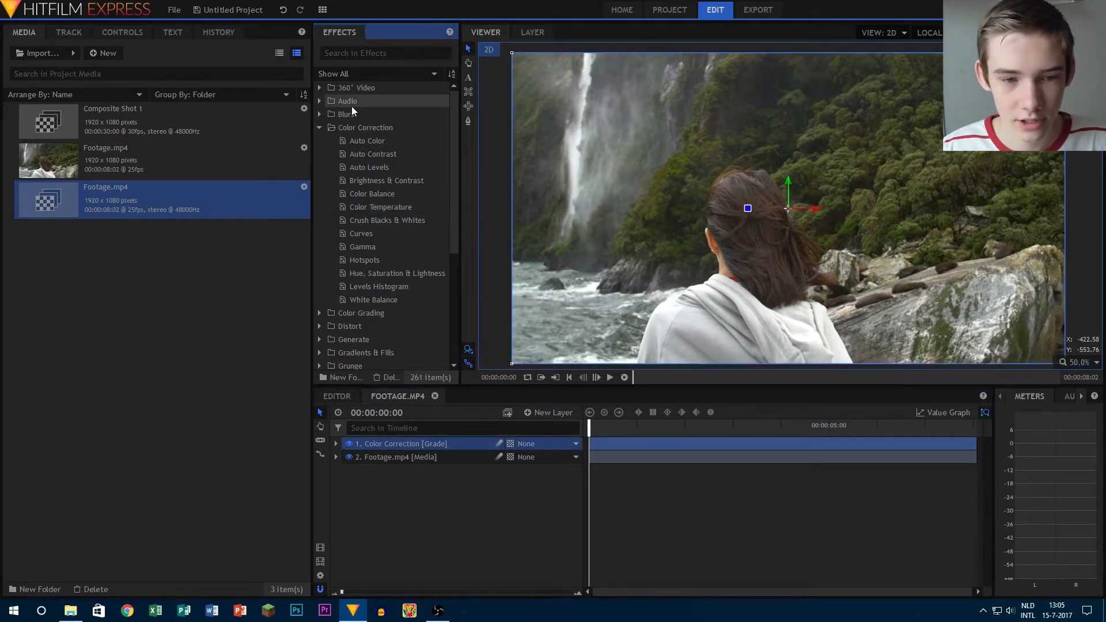
pyautogui.click(320, 128)
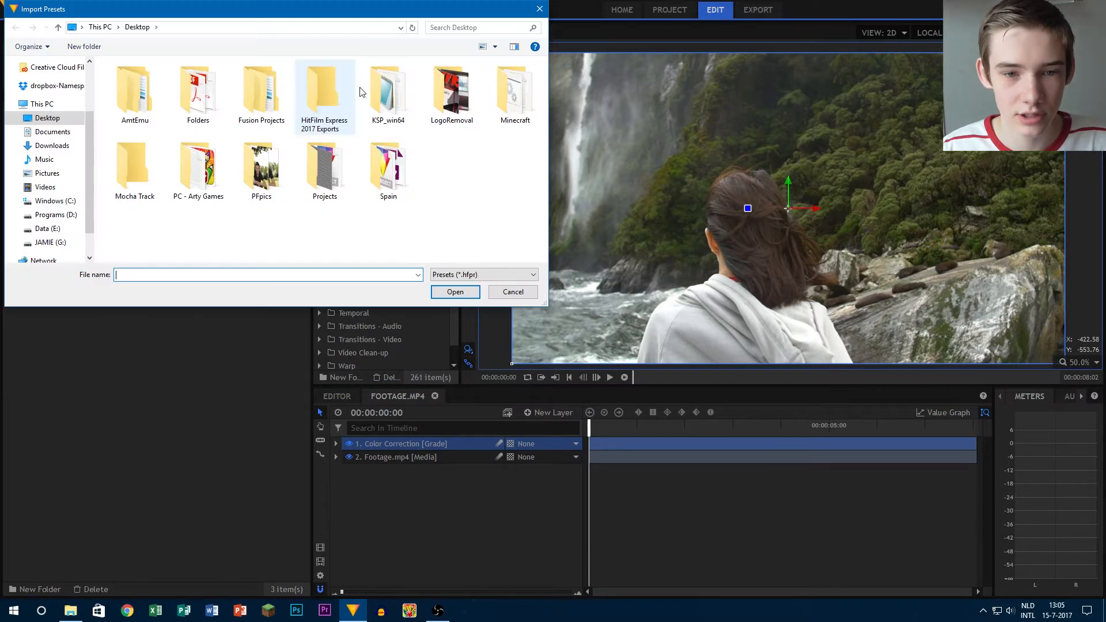
pyautogui.press('Escape')
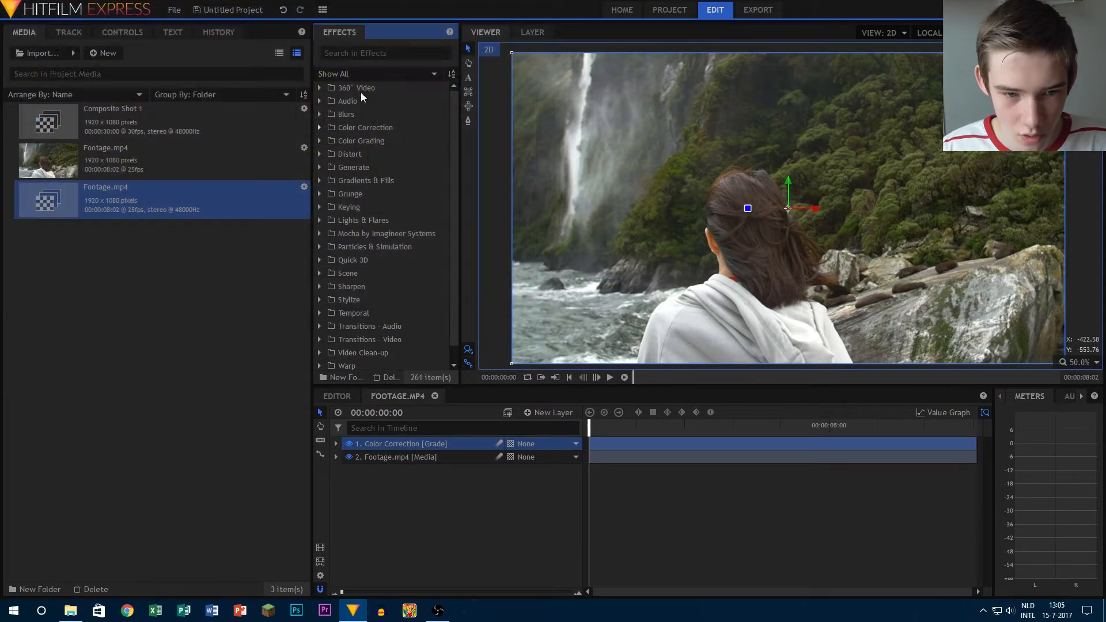
pyautogui.click(319, 127)
pyautogui.click(319, 127)
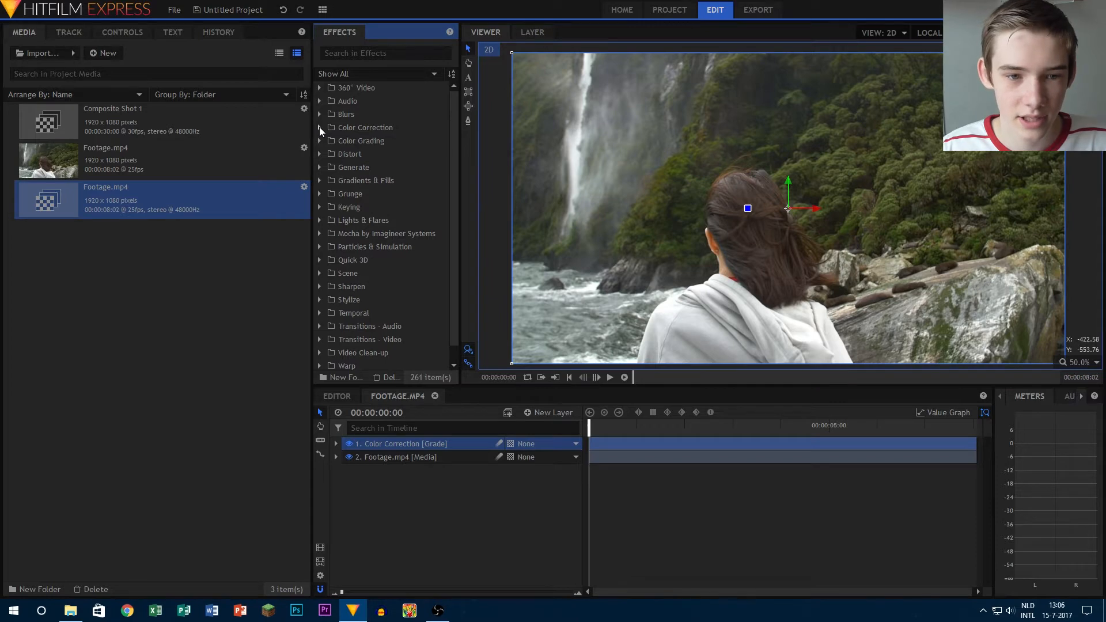
pyautogui.click(319, 127)
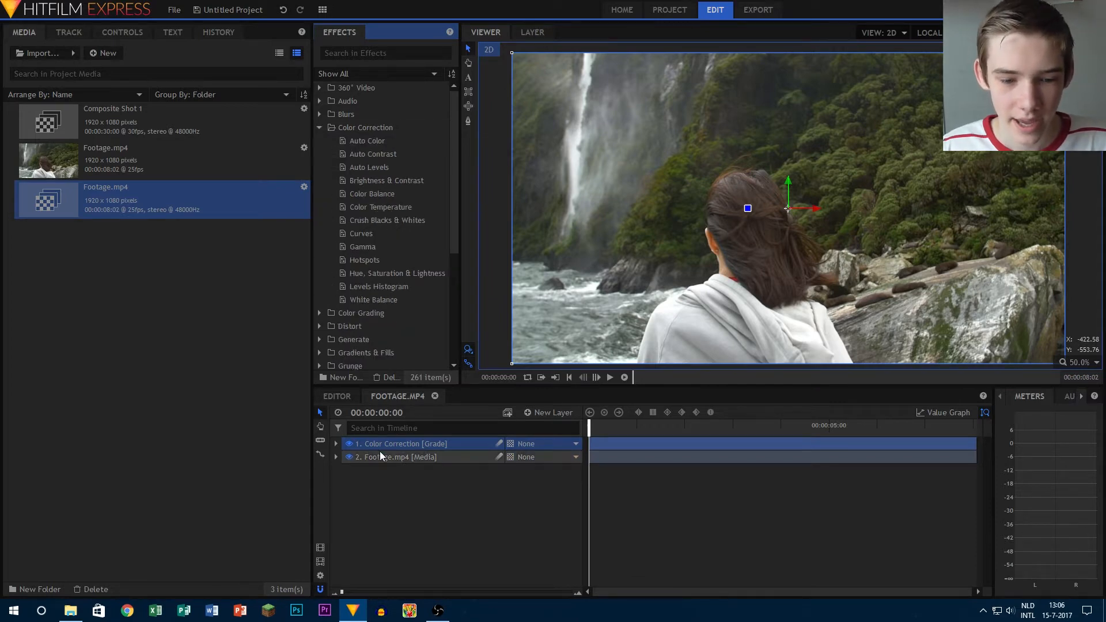
# Try the Auto Color effect on the Color Correction grade layer and remove it.
pyautogui.click(336, 444)
pyautogui.click(388, 145)
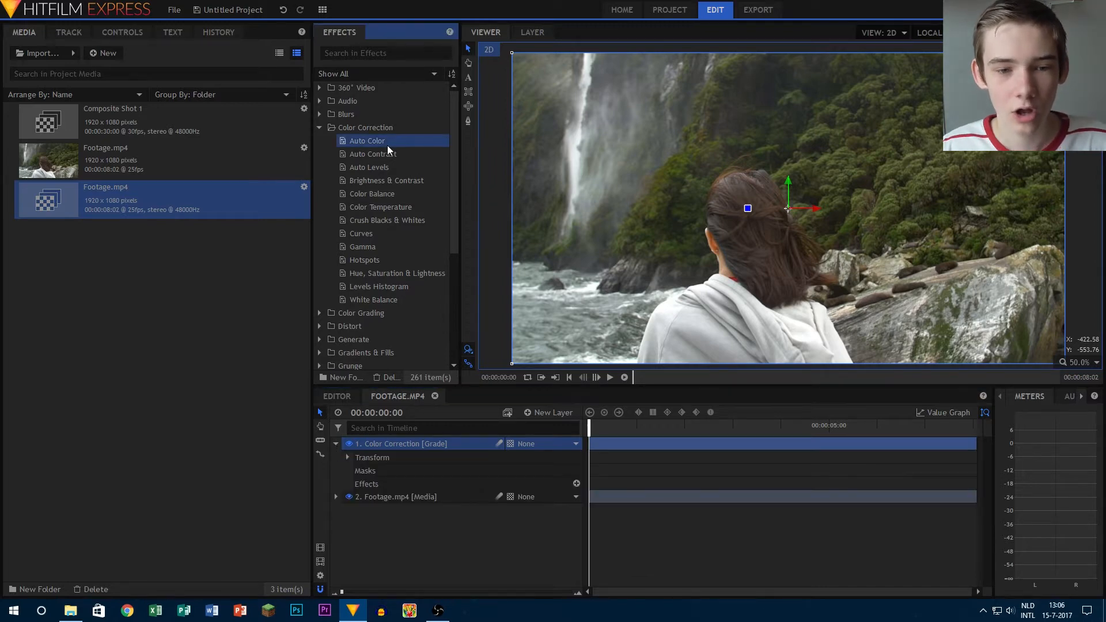
pyautogui.moveTo(387, 145); pyautogui.dragTo(393, 443)
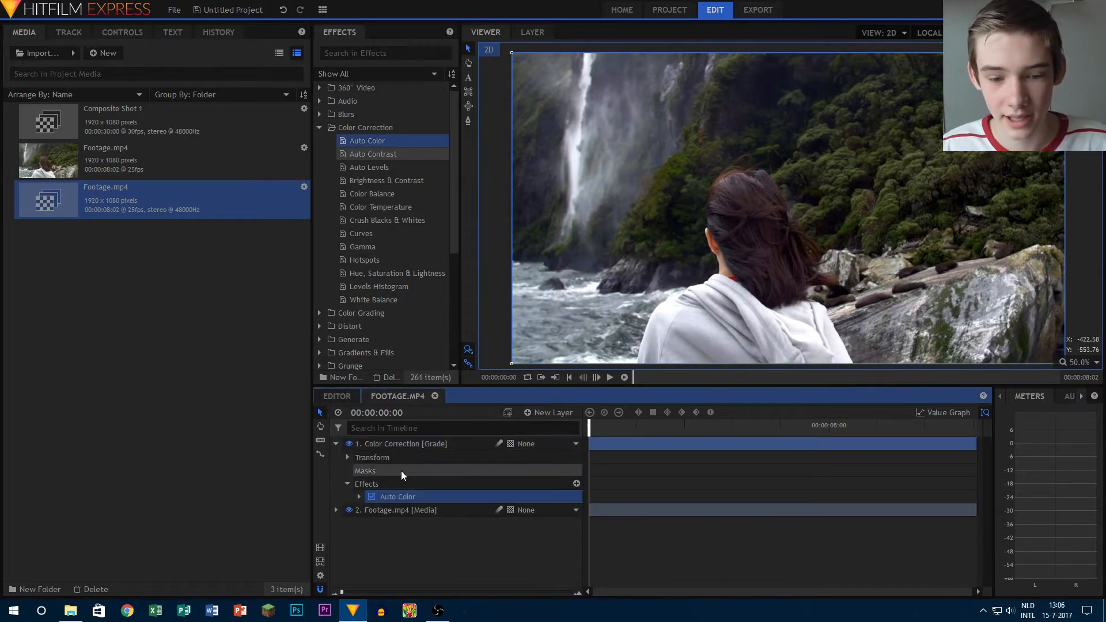
pyautogui.press('Delete')
# Try the Auto Contrast effect on the Color Correction layer, comparing it off and on, and remove it.
pyautogui.moveTo(381, 150); pyautogui.dragTo(394, 461)
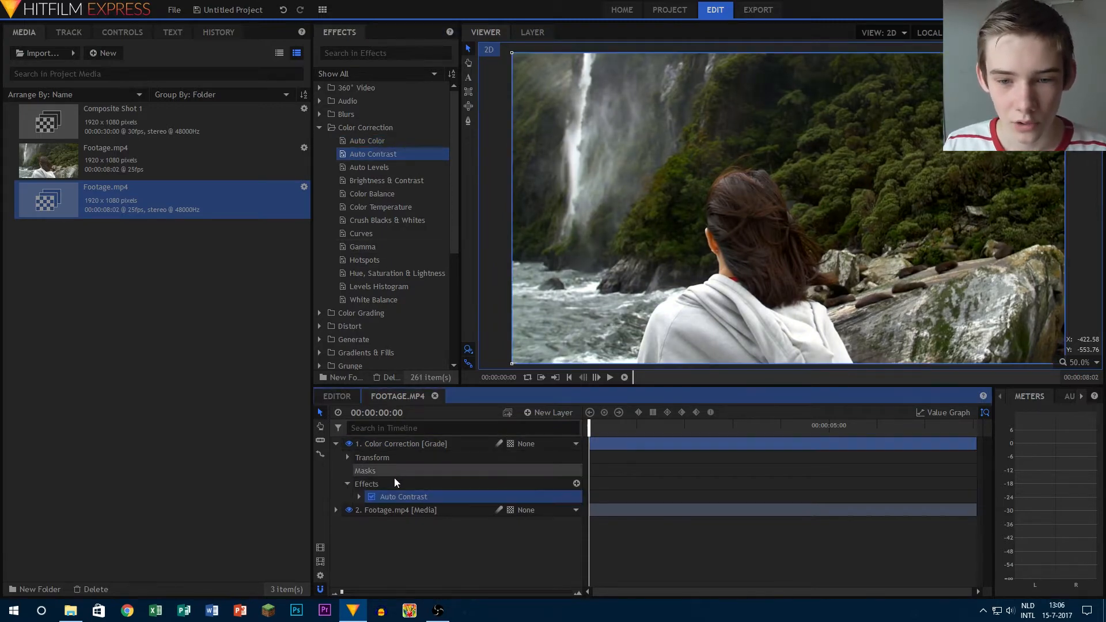
pyautogui.click(368, 497)
pyautogui.click(367, 496)
pyautogui.click(368, 496)
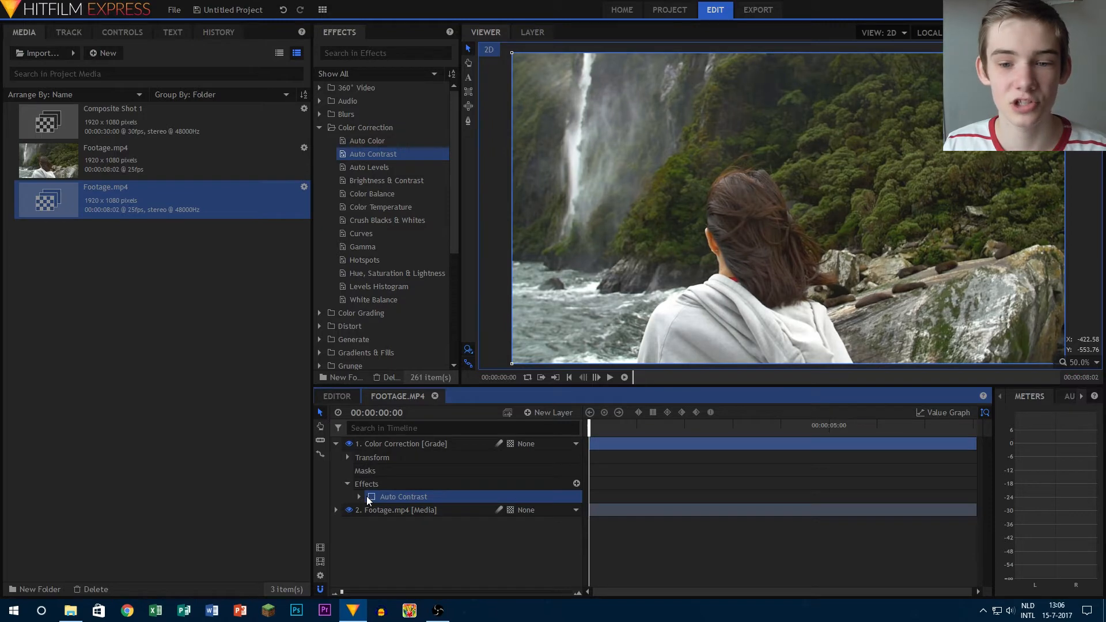
pyautogui.click(368, 497)
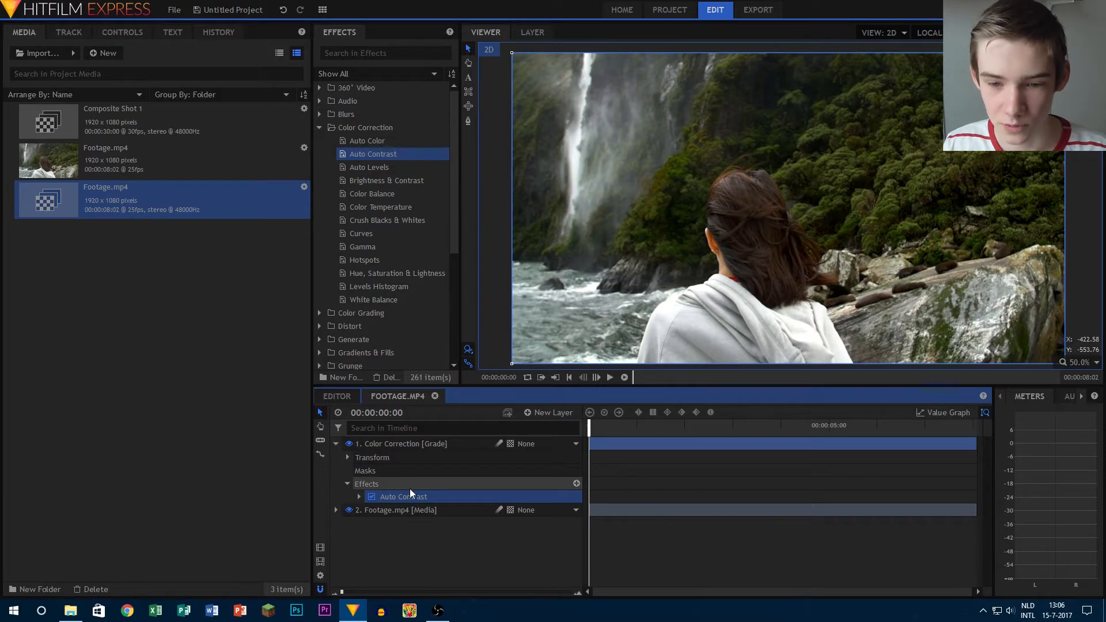
pyautogui.press('Delete')
# Try the Auto Levels effect on the Color Correction layer and remove it.
pyautogui.moveTo(369, 172); pyautogui.dragTo(392, 479)
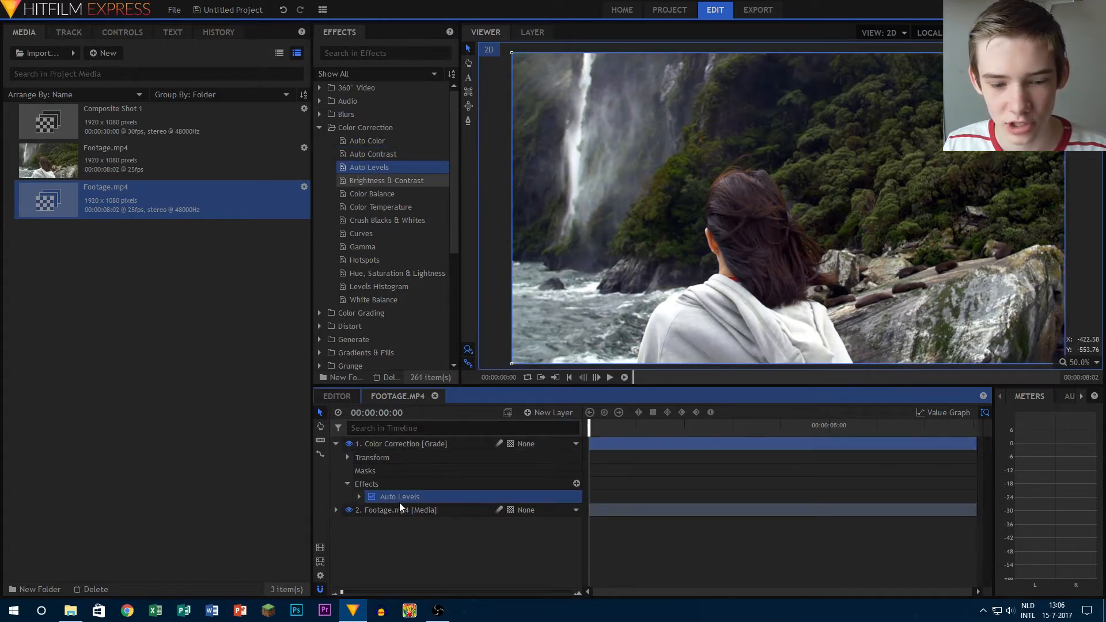
pyautogui.press('Delete')
pyautogui.click(348, 181)
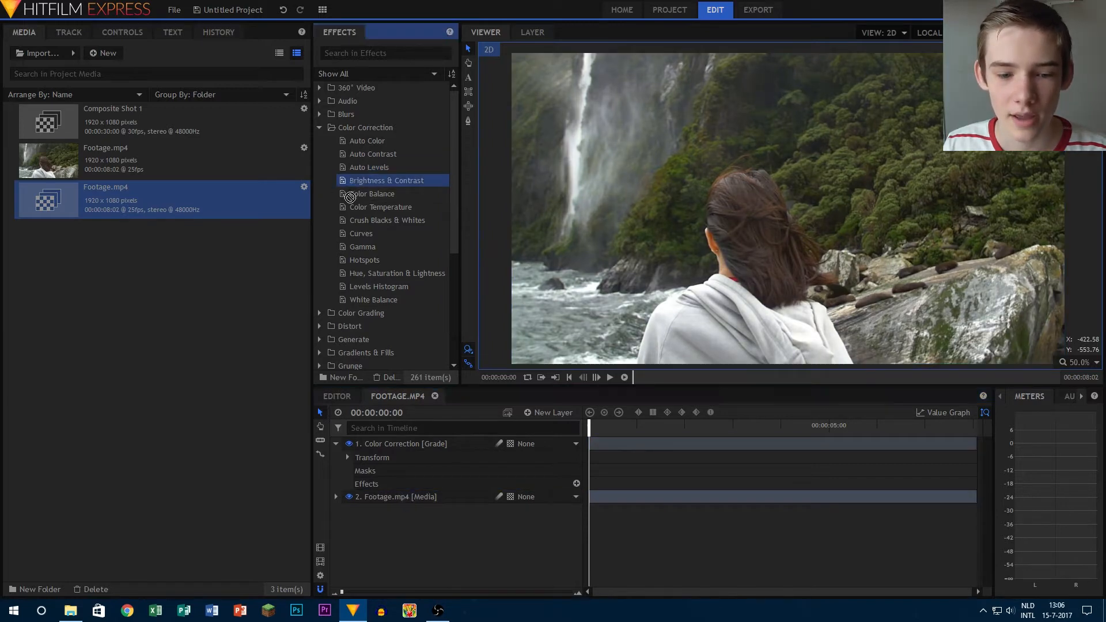
pyautogui.click(380, 181)
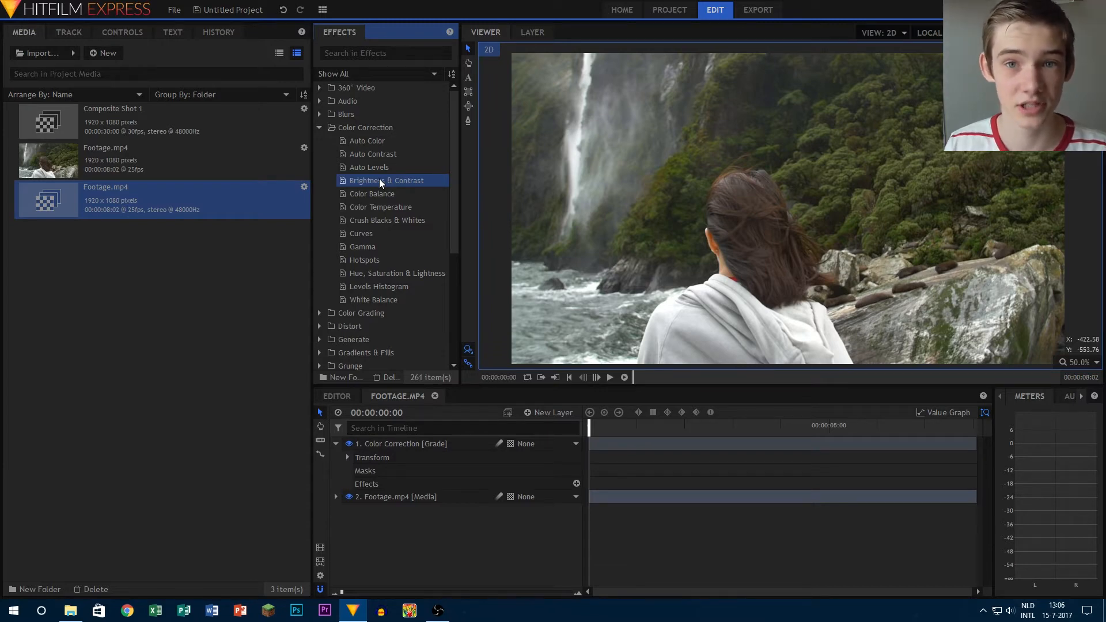
# Add Color Balance to the Color Correction layer and try its Cool and Warm presets.
pyautogui.moveTo(372, 194); pyautogui.dragTo(403, 460)
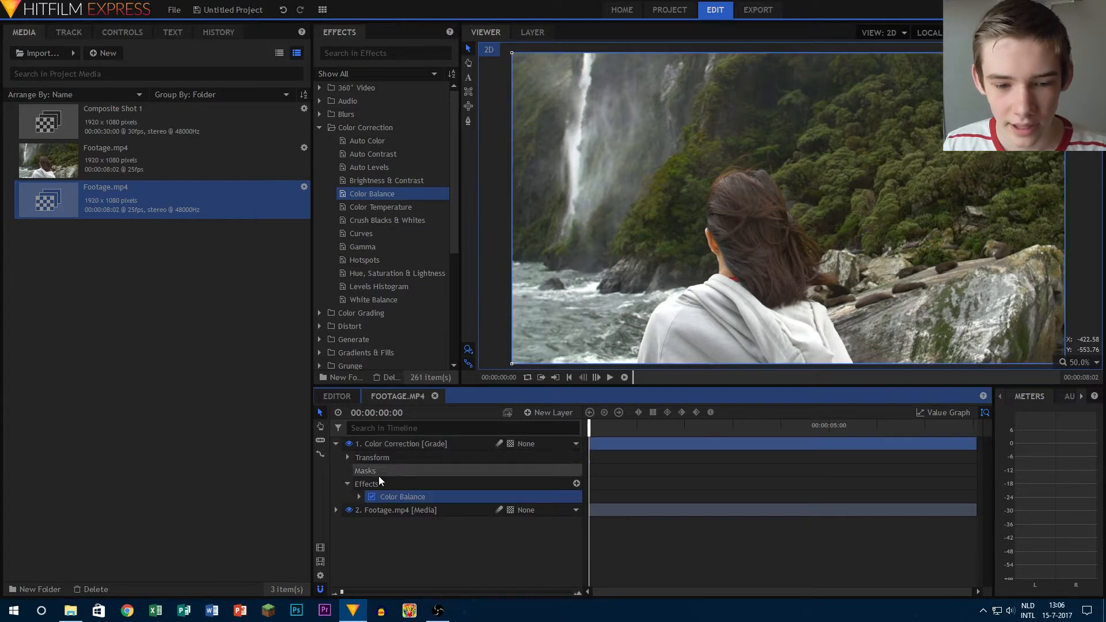
pyautogui.click(356, 497)
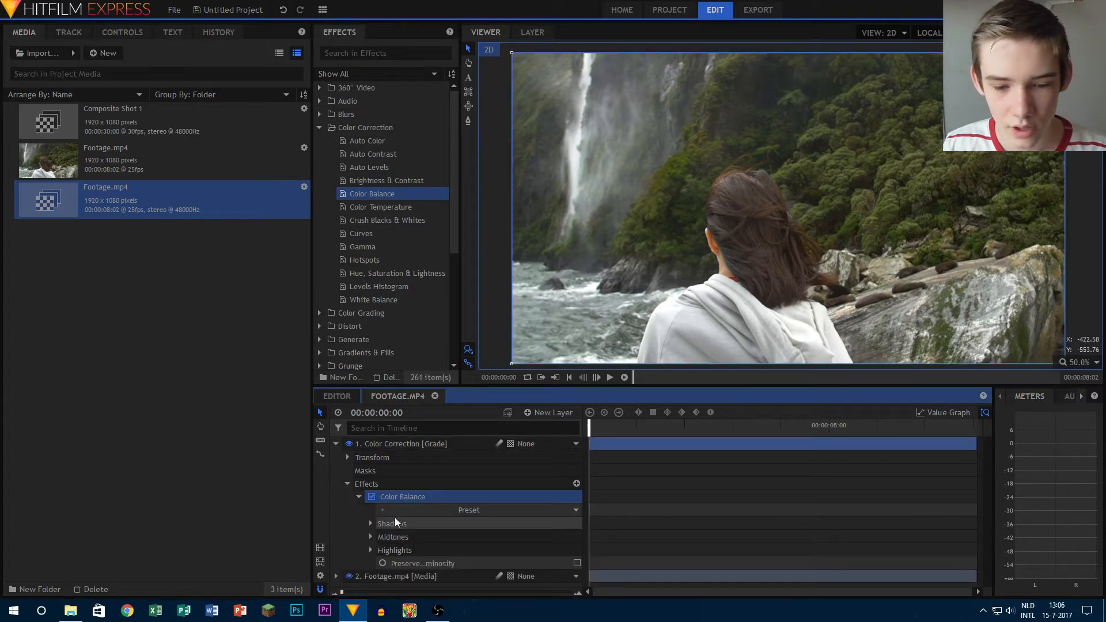
pyautogui.click(507, 509)
pyautogui.click(500, 535)
pyautogui.click(503, 510)
pyautogui.click(492, 569)
# Try the Cool Shadows Warm Highlights preset of Color Balance and delete the effect from the layer.
pyautogui.click(501, 511)
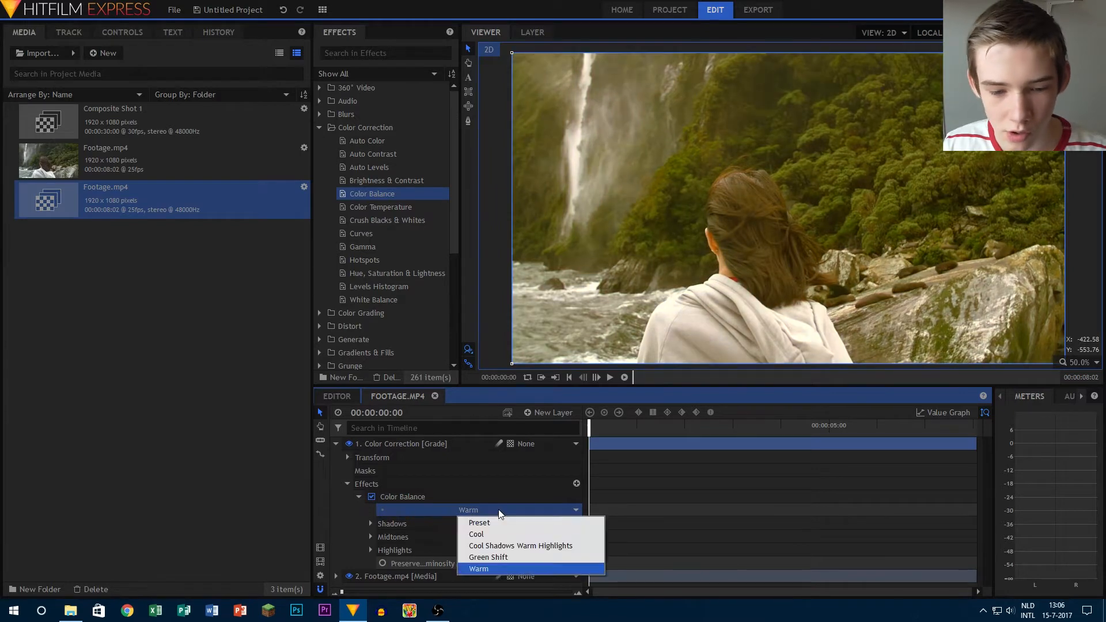
pyautogui.click(501, 547)
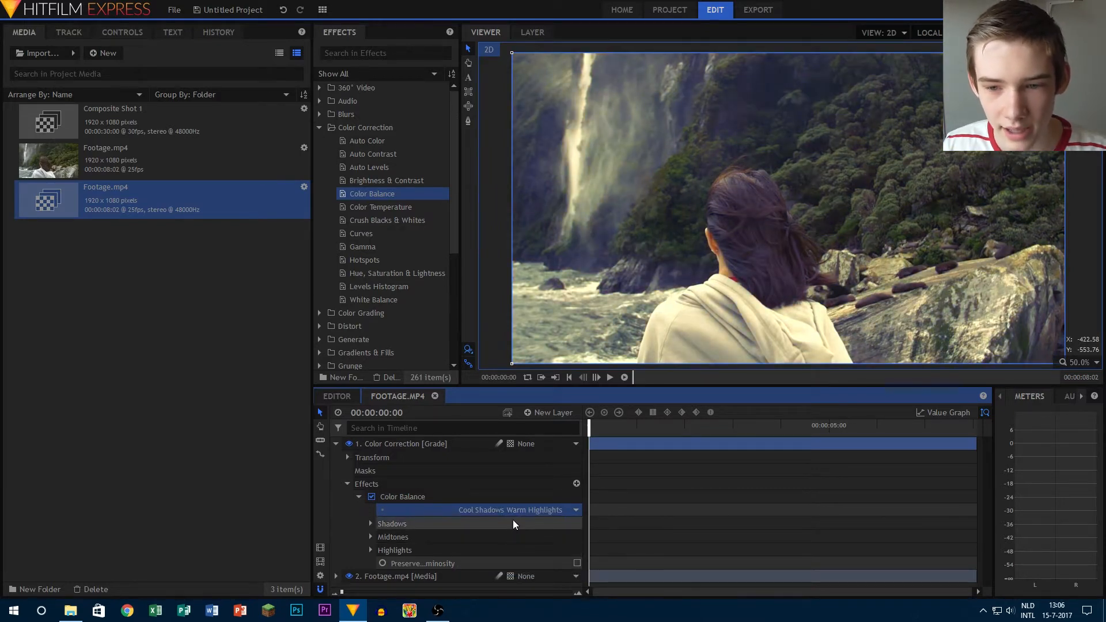
pyautogui.scroll(-2, 668, 198)
pyautogui.scroll(1, 667, 202)
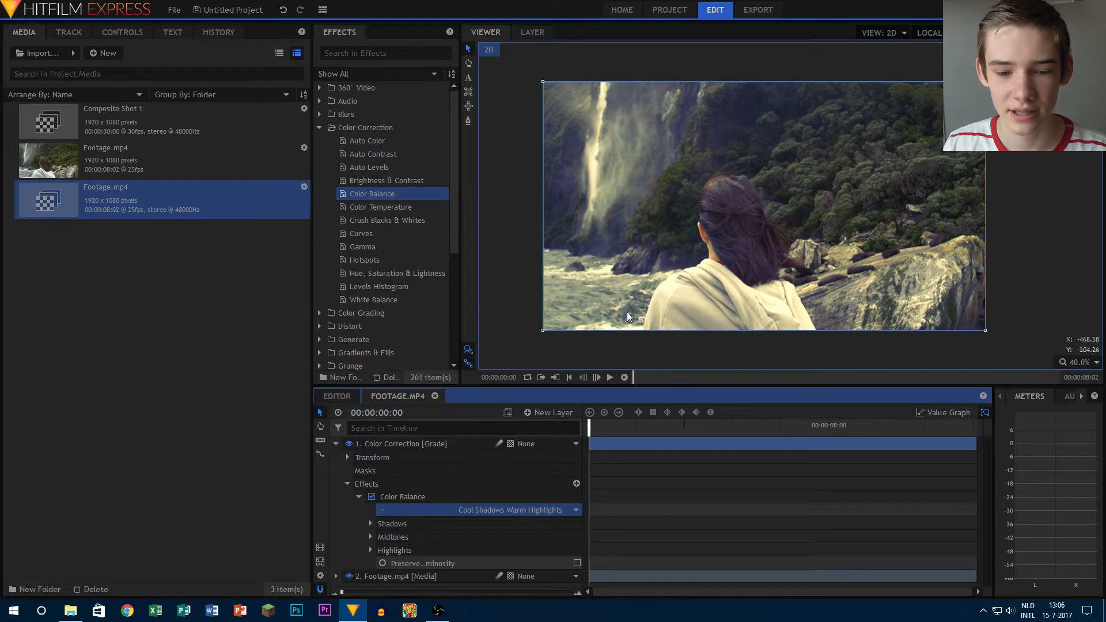
pyautogui.click(411, 493)
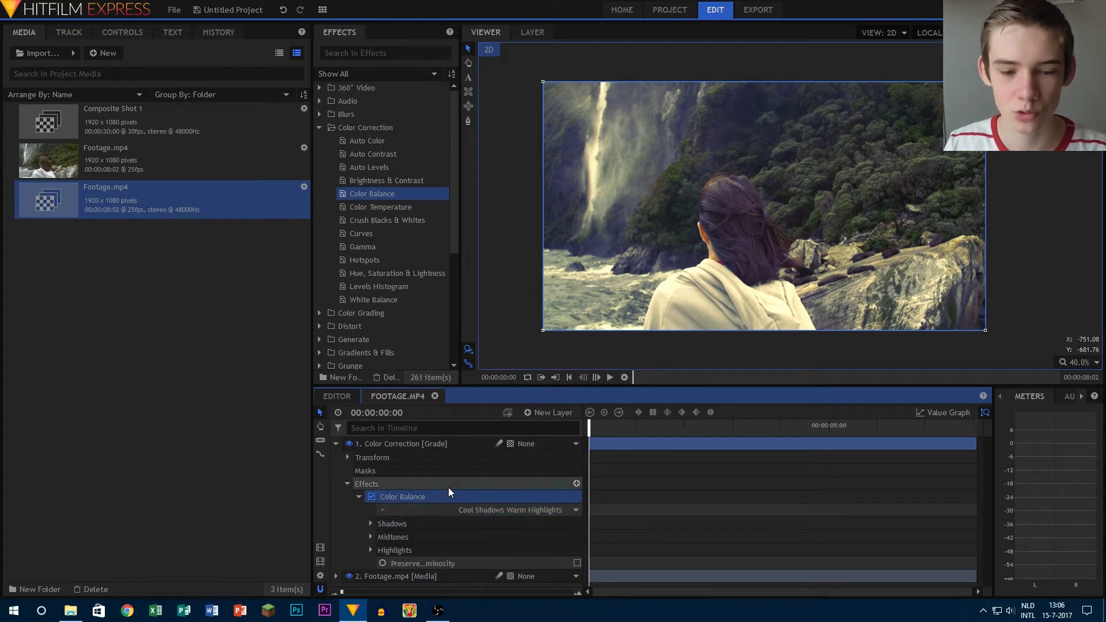
pyautogui.press('Delete')
# Add Color Temperature to the Color Correction layer and try temperatures of about 2948, 8102 and 4186 K.
pyautogui.click(387, 206)
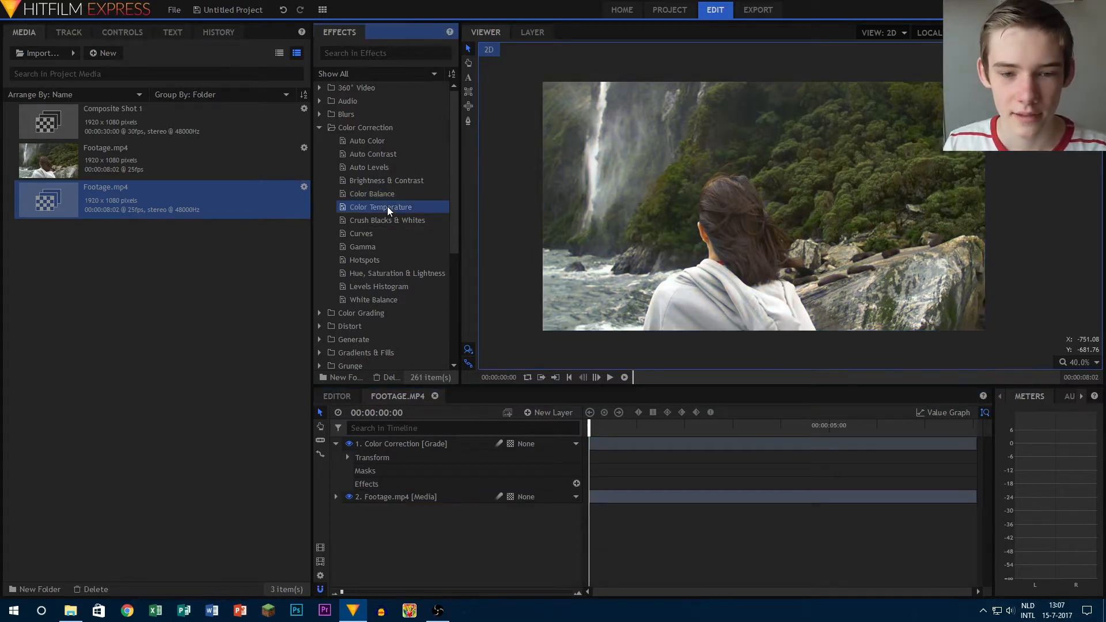
pyautogui.moveTo(378, 207); pyautogui.dragTo(402, 444)
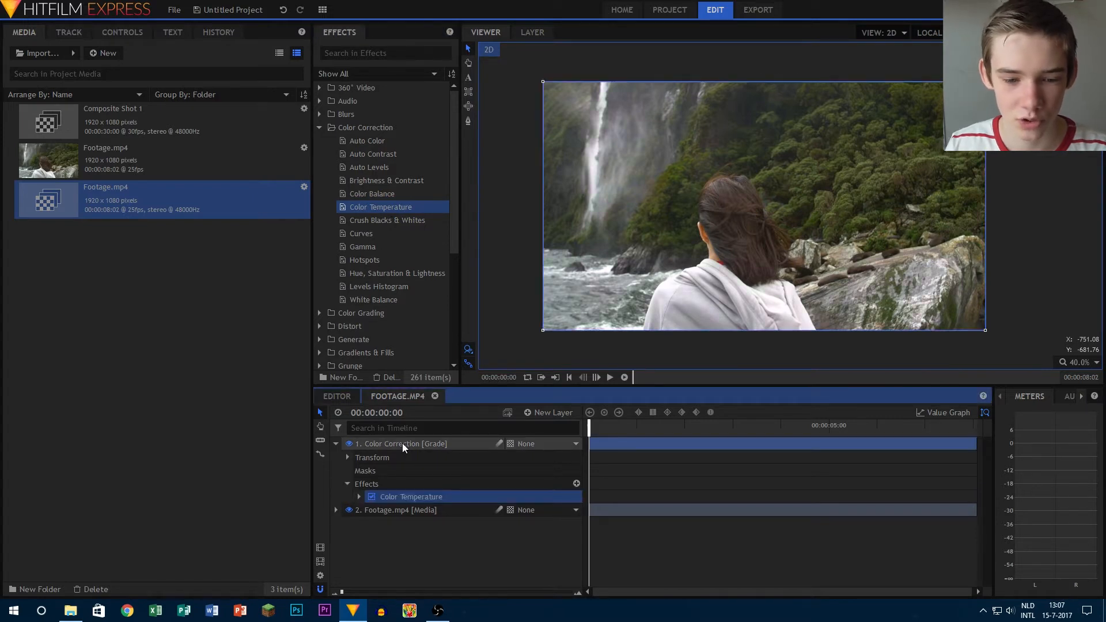
pyautogui.click(359, 495)
pyautogui.moveTo(565, 524); pyautogui.dragTo(454, 524)
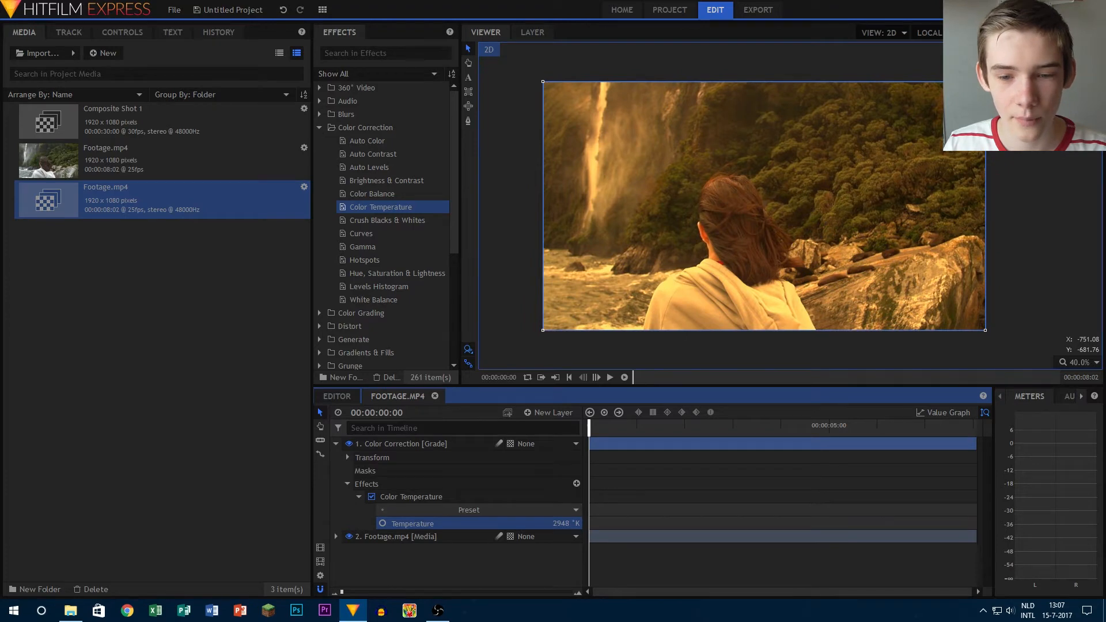
pyautogui.moveTo(452, 524); pyautogui.dragTo(749, 523)
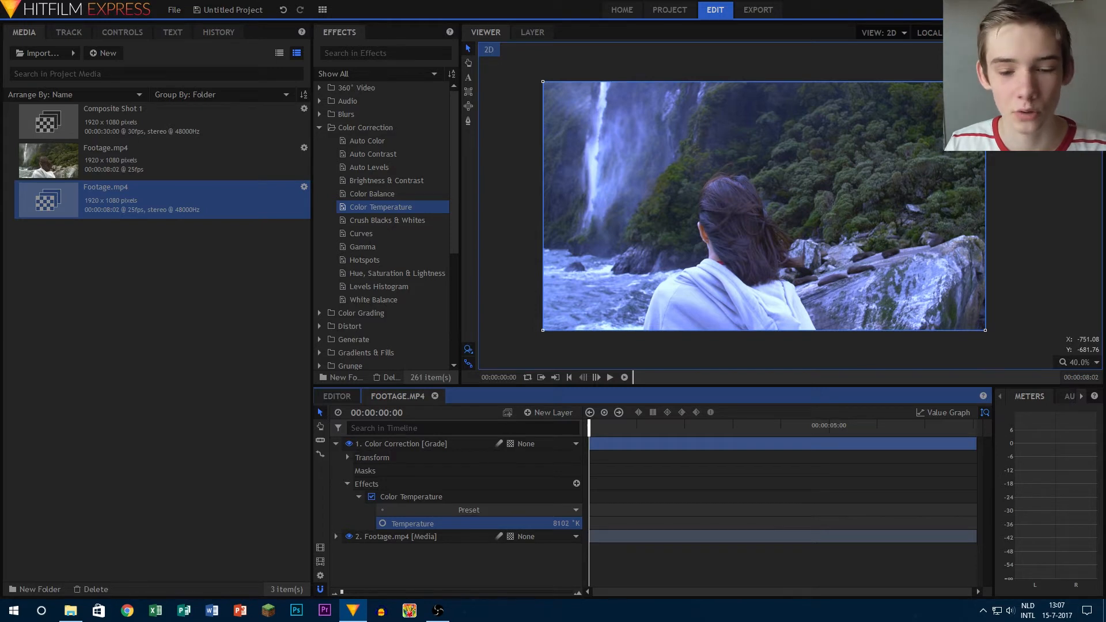
pyautogui.moveTo(560, 524); pyautogui.dragTo(350, 523)
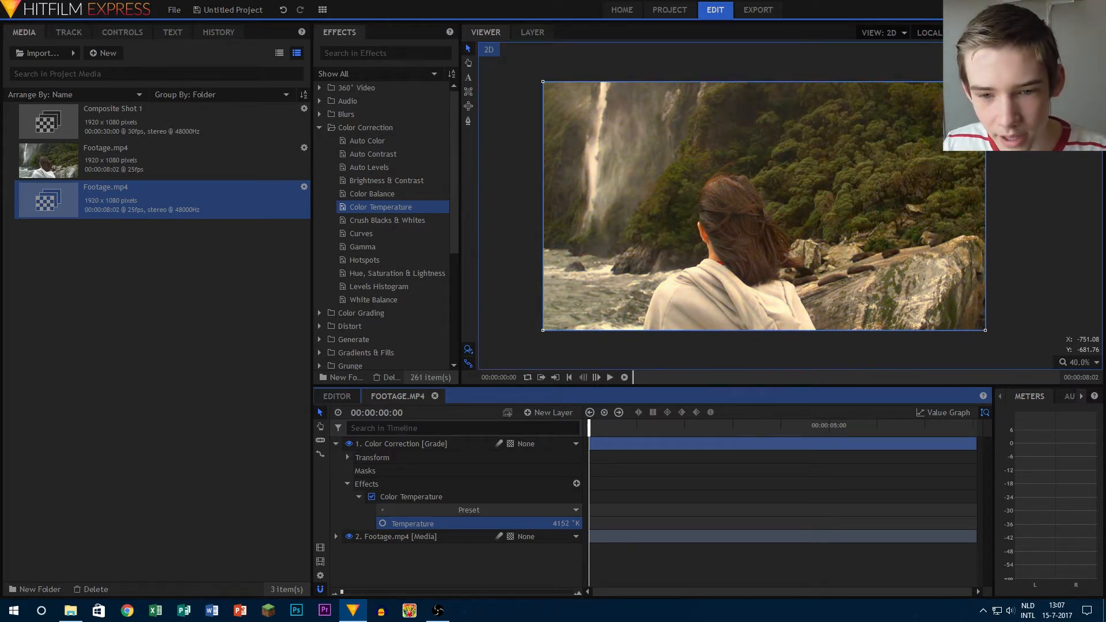
pyautogui.moveTo(189, 524); pyautogui.dragTo(193, 523)
# Disable the Color Temperature effect to compare the image and delete it from the layer.
pyautogui.click(372, 496)
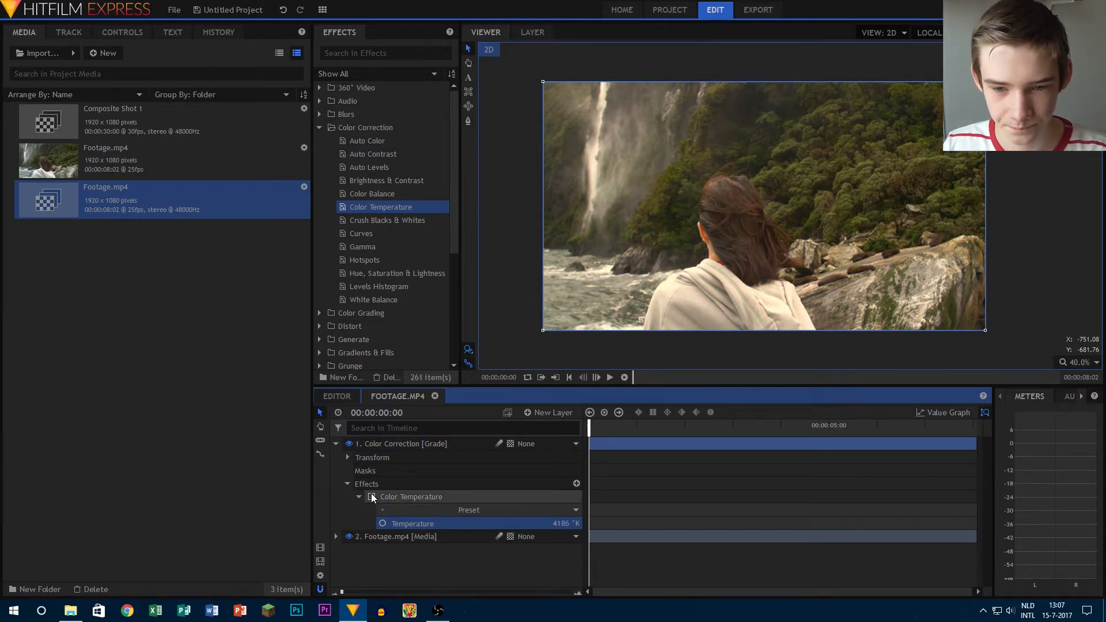
pyautogui.click(384, 493)
pyautogui.press('Delete')
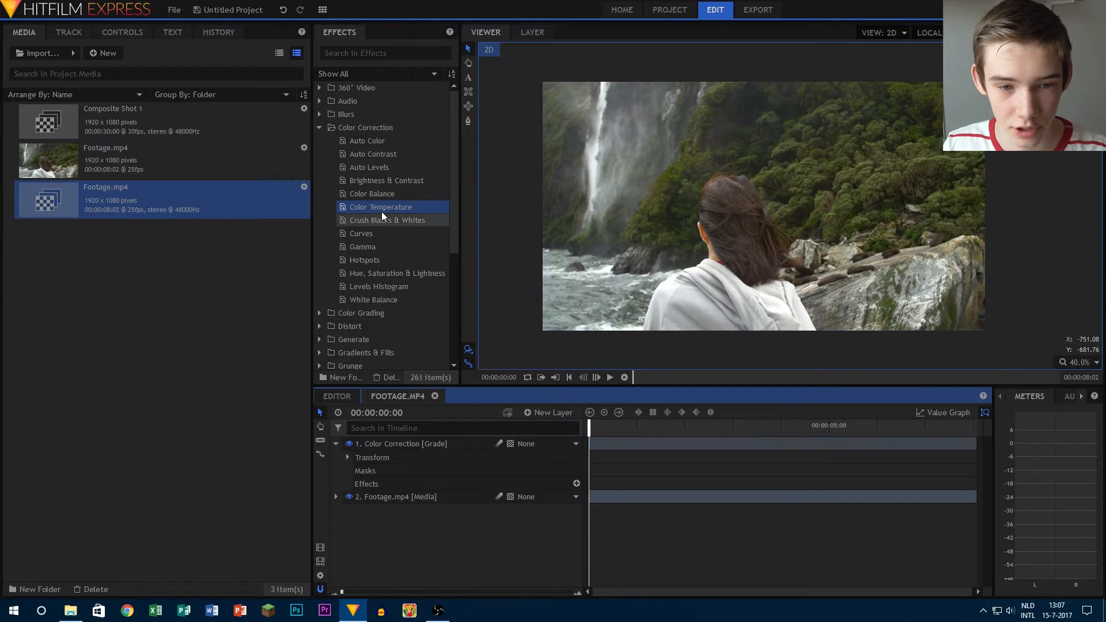
# Add Crush Blacks & Whites to the Color Correction layer and set its Black value to 0.05.
pyautogui.moveTo(375, 220); pyautogui.dragTo(427, 444)
pyautogui.click(357, 496)
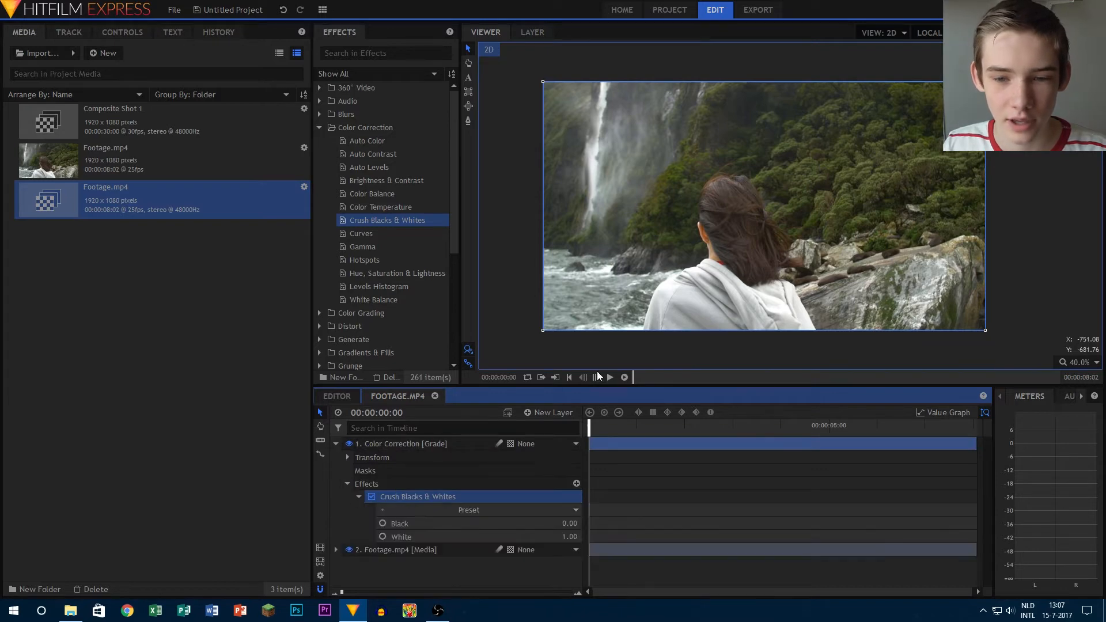
pyautogui.scroll(5, 852, 144)
pyautogui.moveTo(721, 216); pyautogui.dragTo(760, 195)
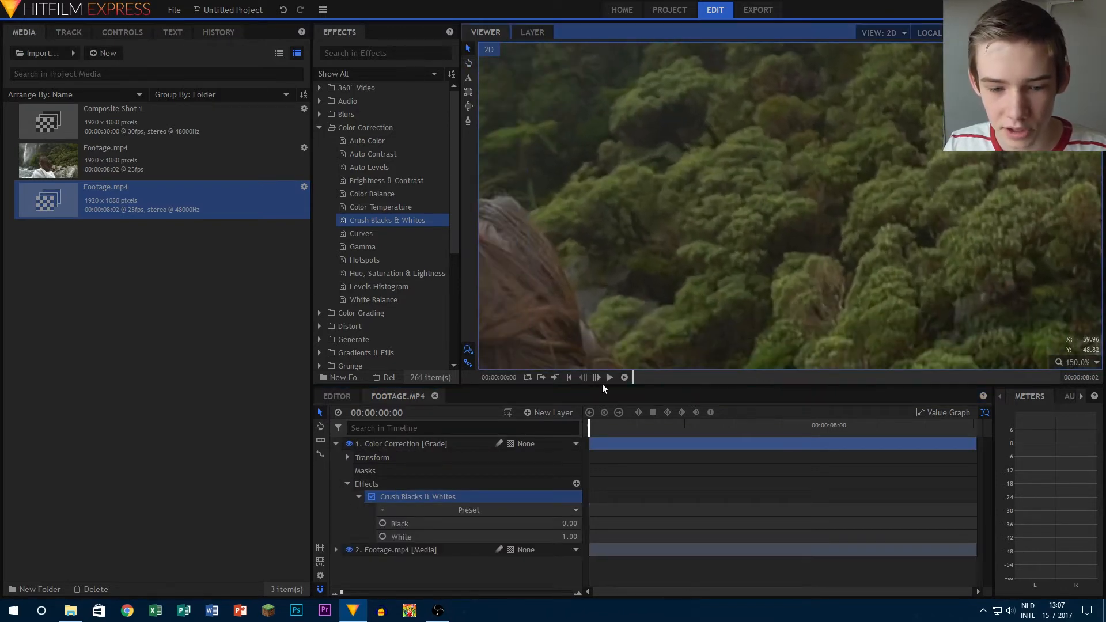
pyautogui.moveTo(566, 524); pyautogui.dragTo(570, 524)
# Try adjusting the White value of Crush Blacks & Whites against the bright areas, ending at 1.00.
pyautogui.scroll(-1, 640, 368)
pyautogui.scroll(-1, 640, 368)
pyautogui.moveTo(661, 346); pyautogui.dragTo(731, 42)
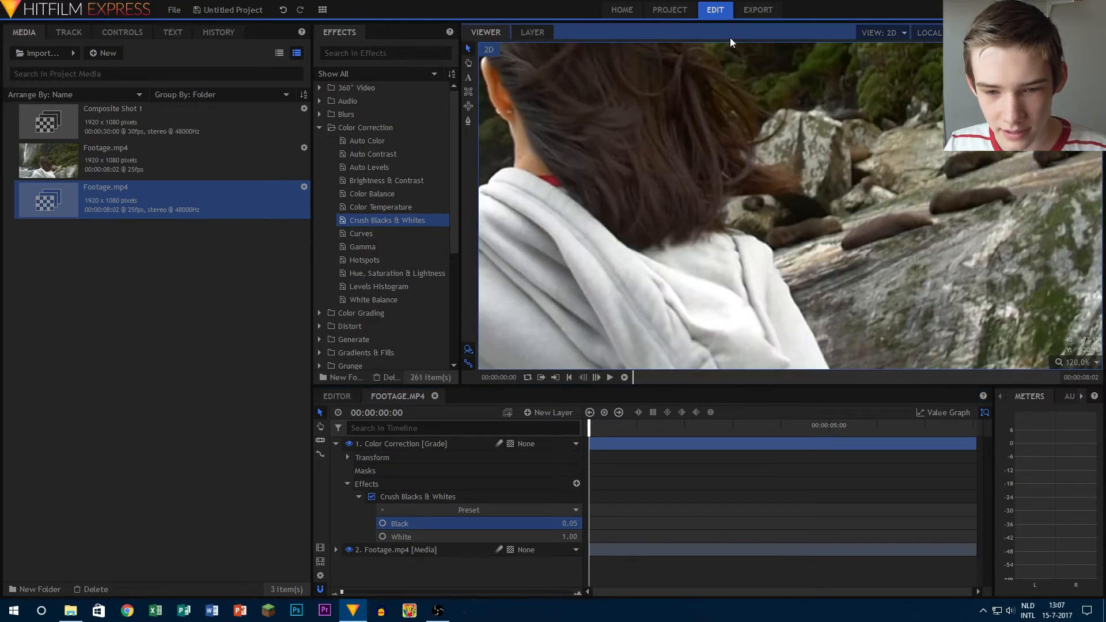
pyautogui.moveTo(719, 217); pyautogui.dragTo(714, 119)
pyautogui.moveTo(564, 536); pyautogui.dragTo(564, 535)
pyautogui.scroll(-5, 683, 203)
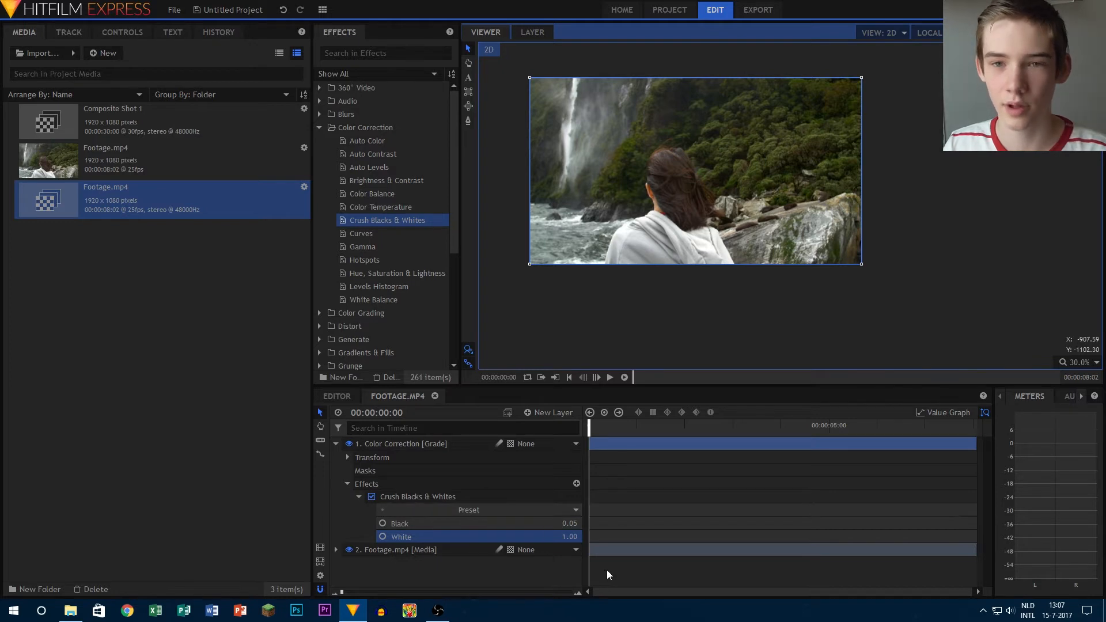
# Compare the footage with the Crush Blacks & Whites effect switched off and on.
pyautogui.click(370, 498)
pyautogui.click(370, 498)
pyautogui.click(370, 497)
pyautogui.click(370, 498)
pyautogui.click(370, 498)
pyautogui.click(371, 498)
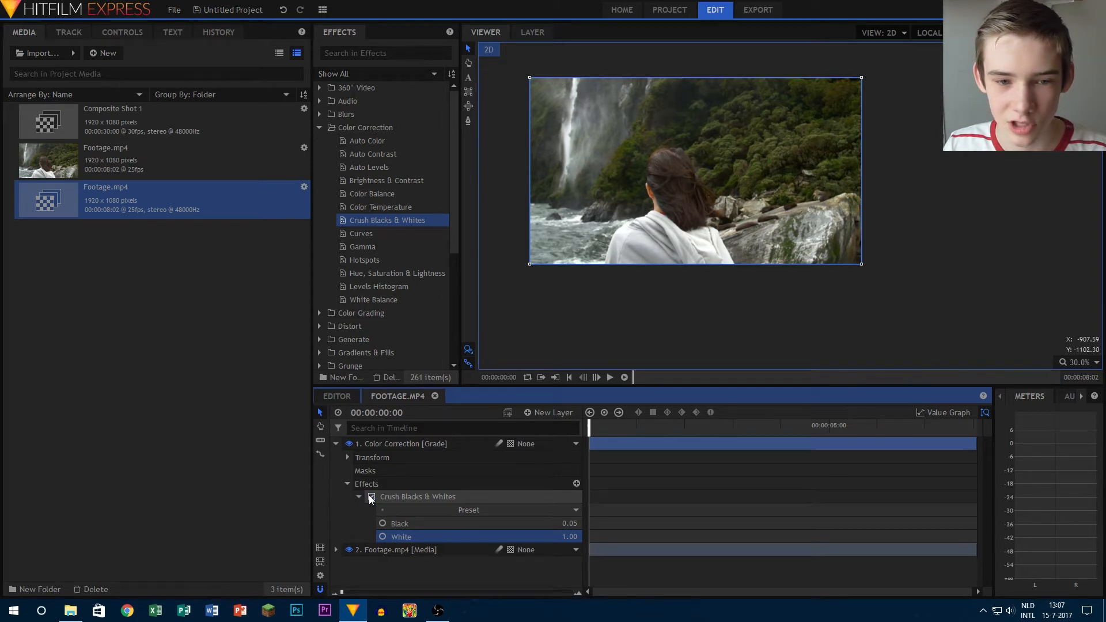
pyautogui.click(405, 494)
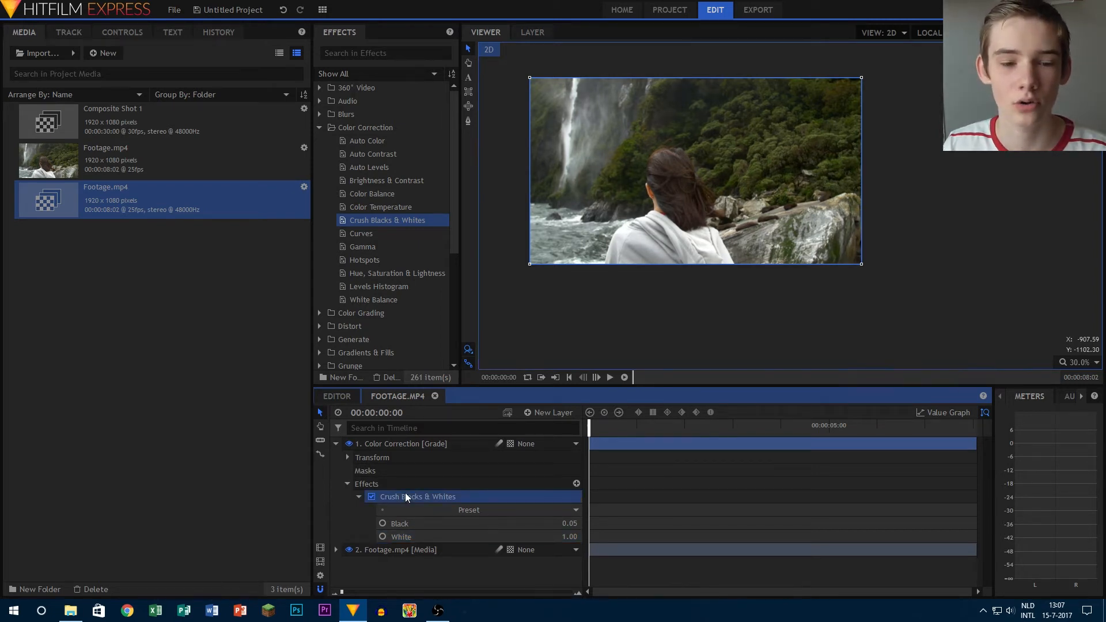
# Replace Crush Blacks & Whites with Curves on the Color Correction layer and open the effect's curve graph.
pyautogui.press('Delete')
pyautogui.moveTo(365, 234); pyautogui.dragTo(379, 443)
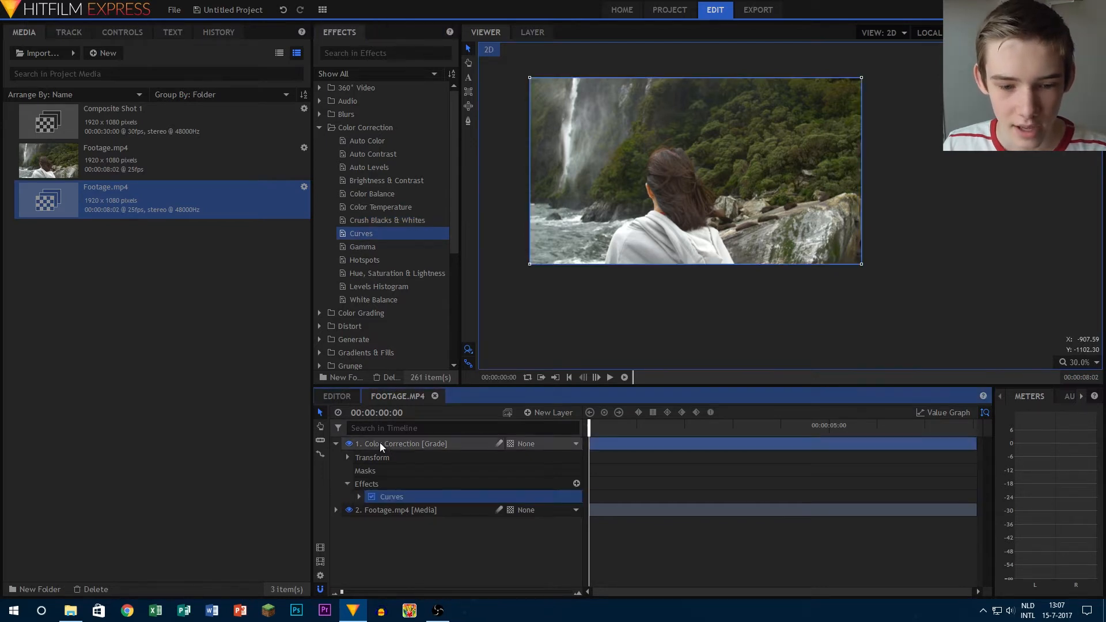
pyautogui.click(359, 498)
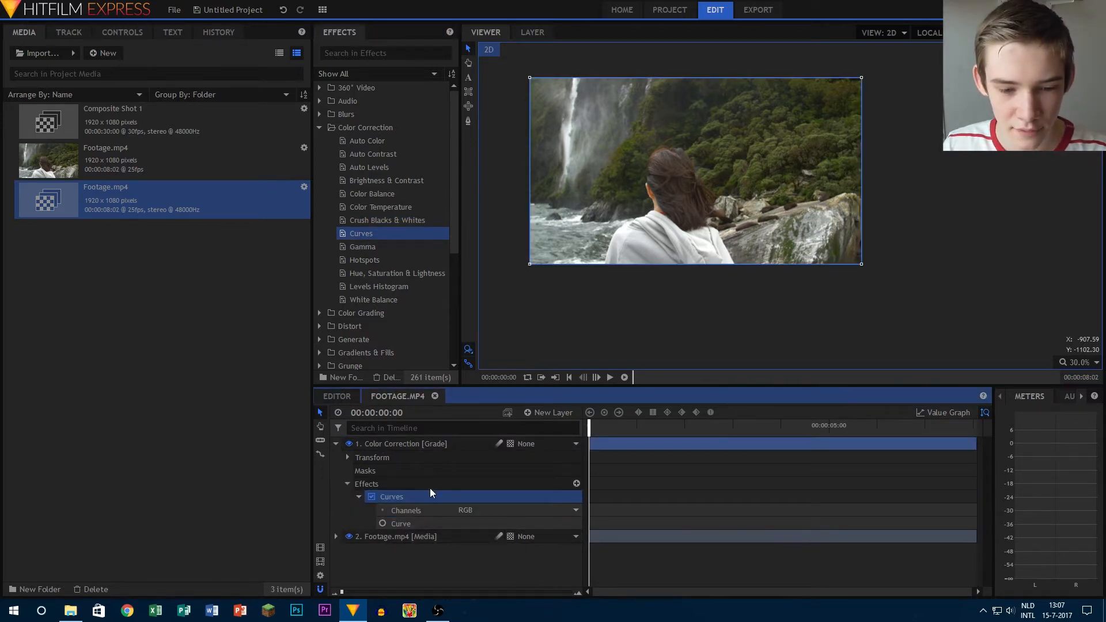
pyautogui.click(359, 497)
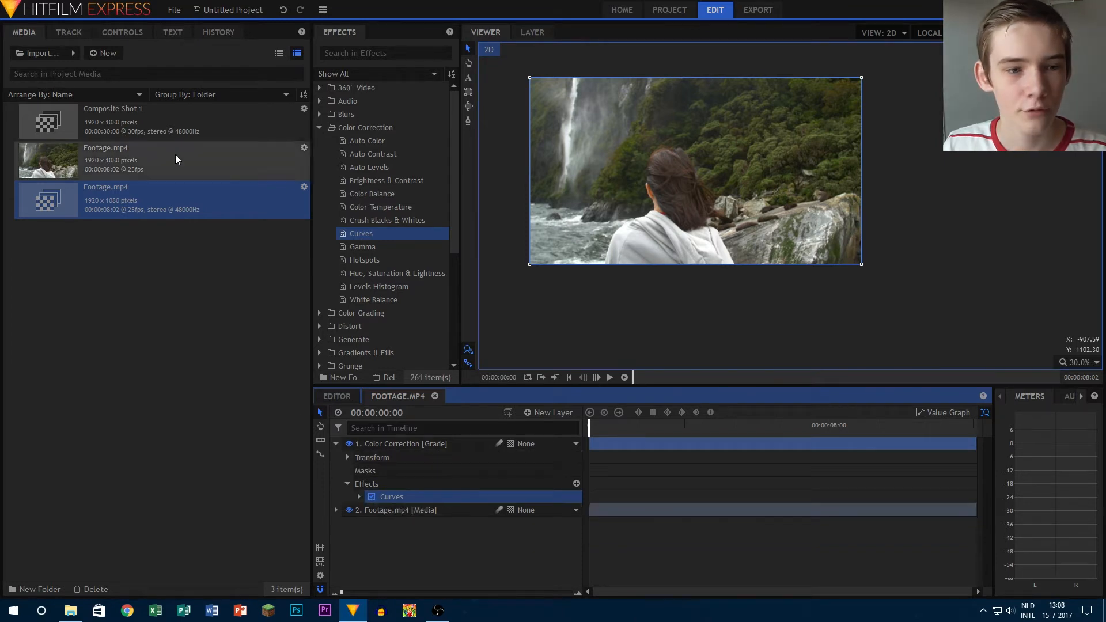
pyautogui.click(116, 34)
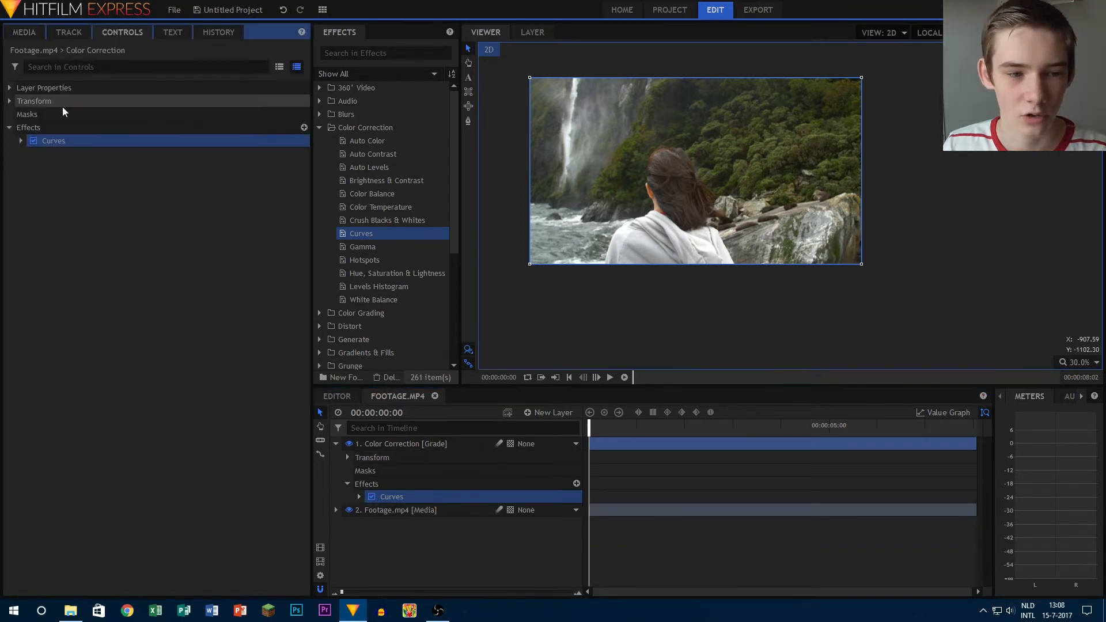
pyautogui.click(21, 141)
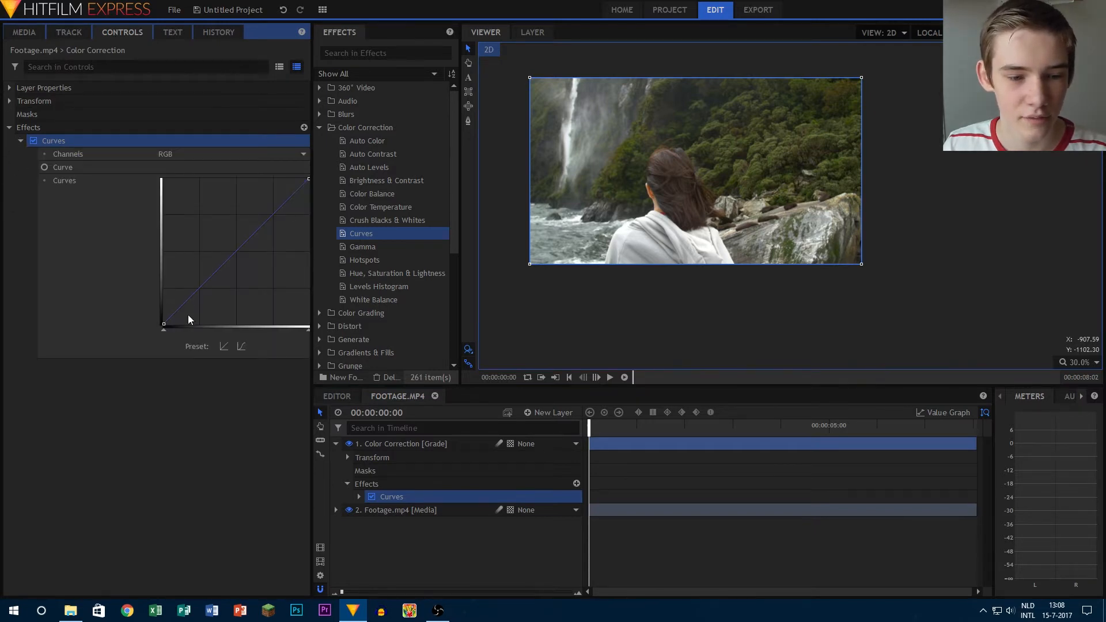
# Shape the RGB curve with one point in the upper midtones and a second one pulled slightly down in the shadows.
pyautogui.click(211, 280)
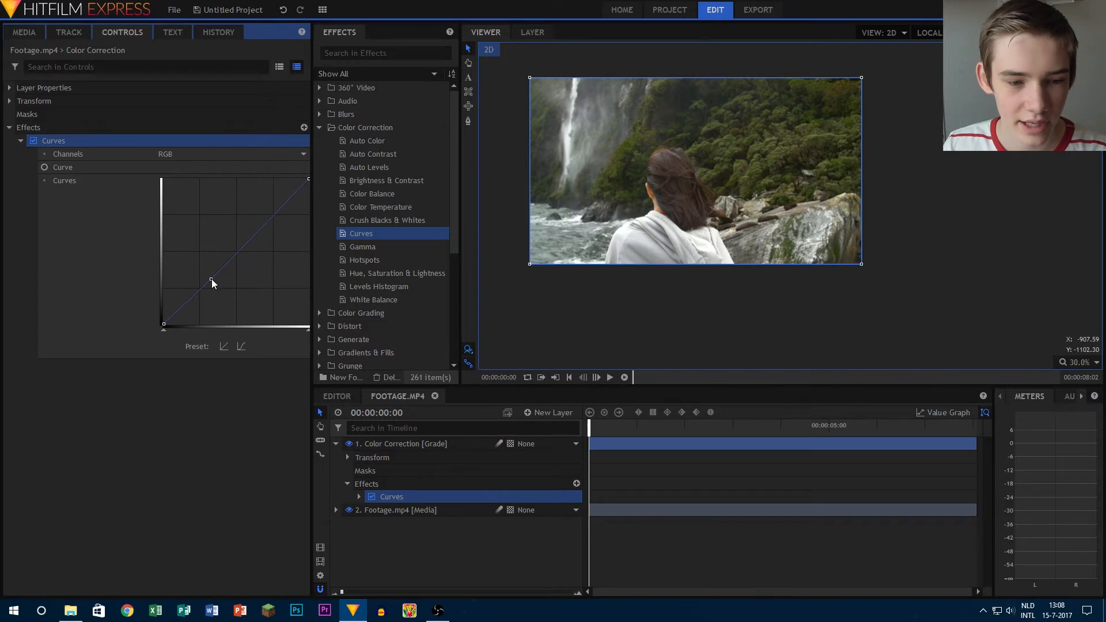
pyautogui.moveTo(211, 279); pyautogui.dragTo(261, 233)
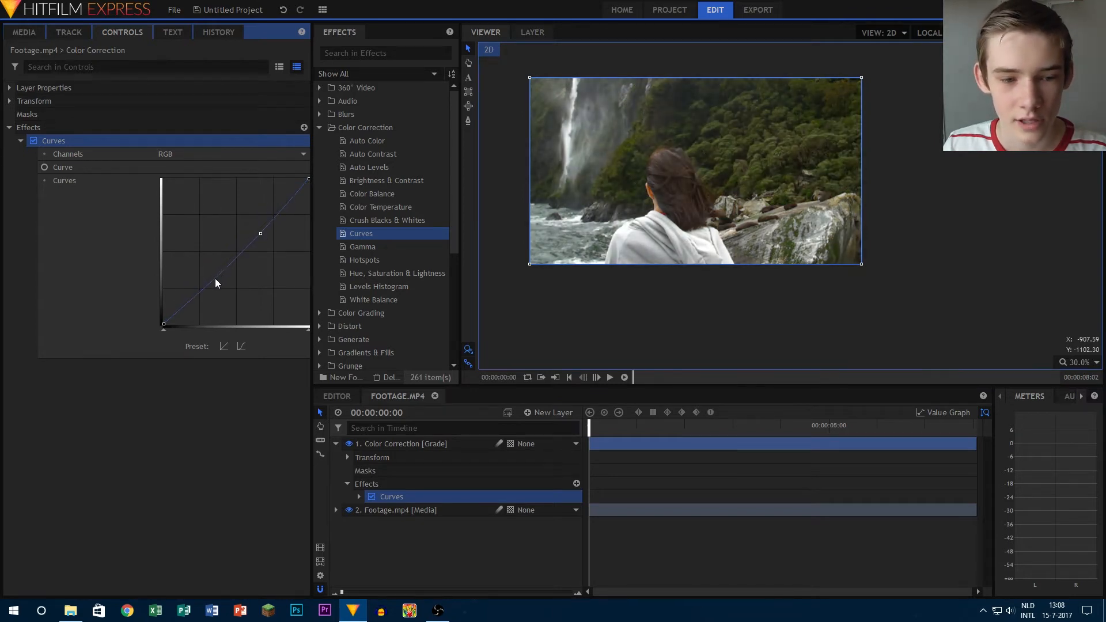
pyautogui.moveTo(216, 278); pyautogui.dragTo(213, 287)
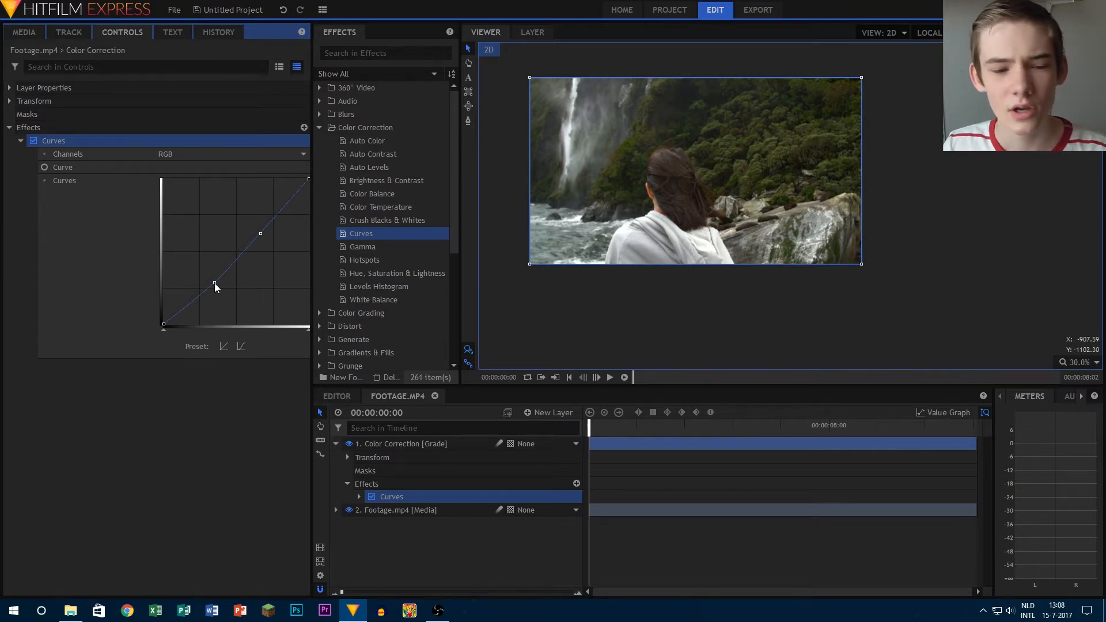
# View the Red channel's separate curve and return the Curves effect to the RGB channel.
pyautogui.click(178, 154)
pyautogui.click(176, 178)
pyautogui.click(184, 151)
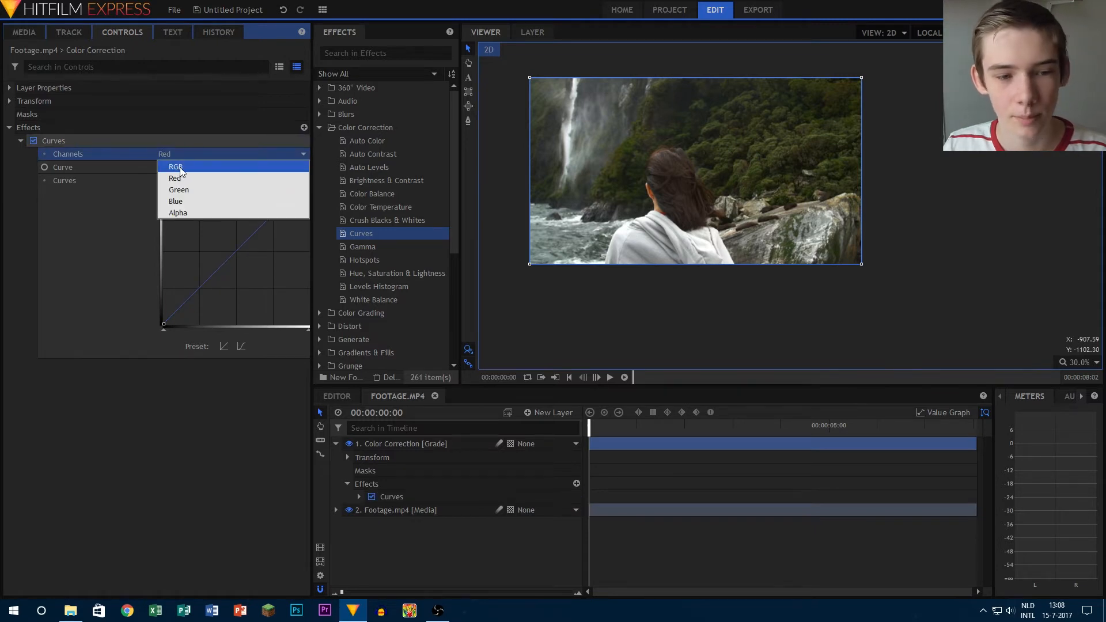
pyautogui.click(180, 168)
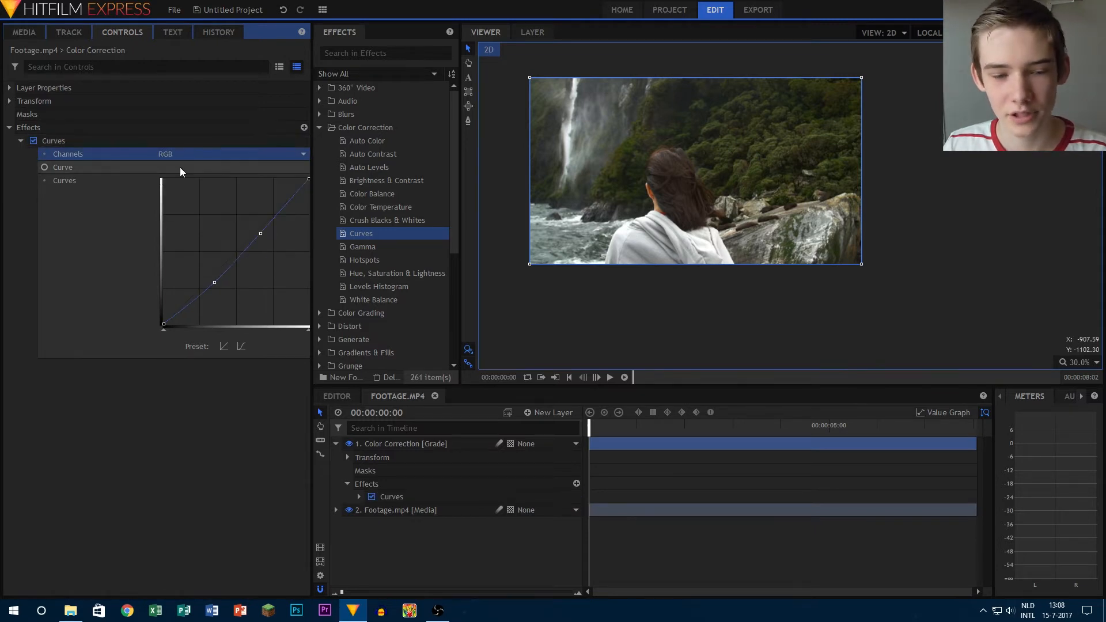
# Compare the footage with the Curves effect switched off and on, leaving it enabled.
pyautogui.click(33, 141)
pyautogui.click(33, 140)
pyautogui.click(33, 141)
pyautogui.click(33, 140)
pyautogui.click(34, 141)
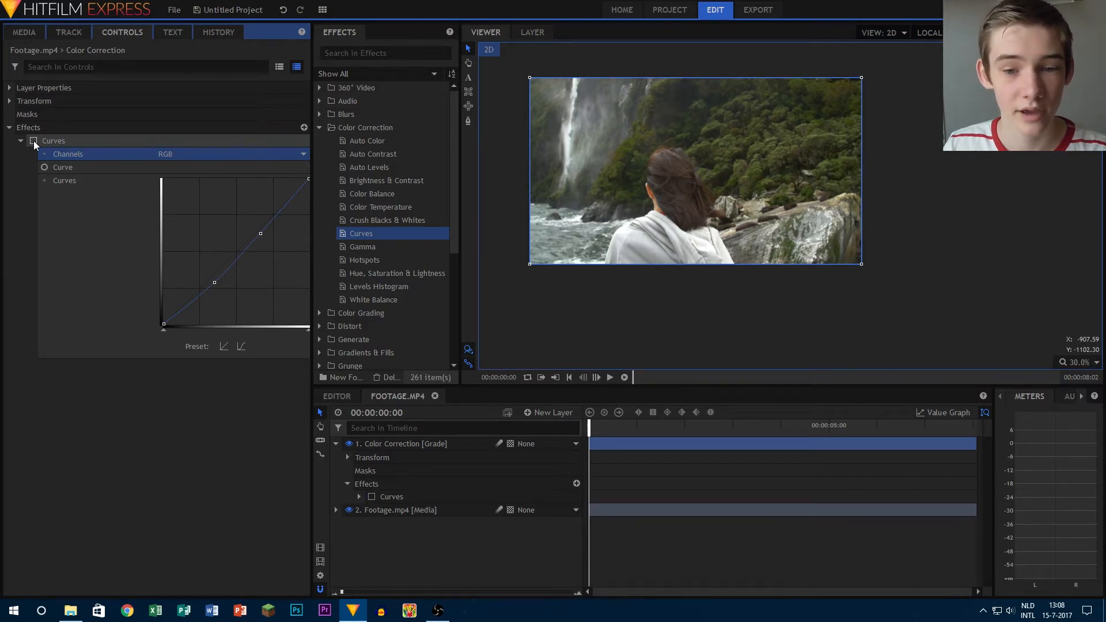
pyautogui.click(33, 140)
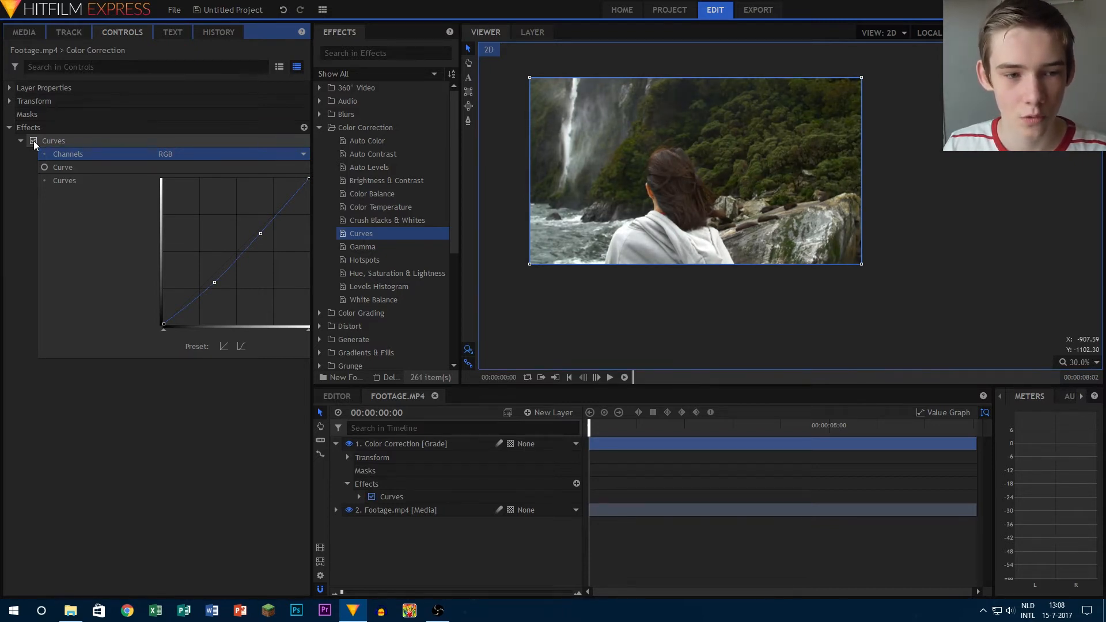
# Delete the Curves effect and add Gamma to the Color Correction layer.
pyautogui.click(64, 146)
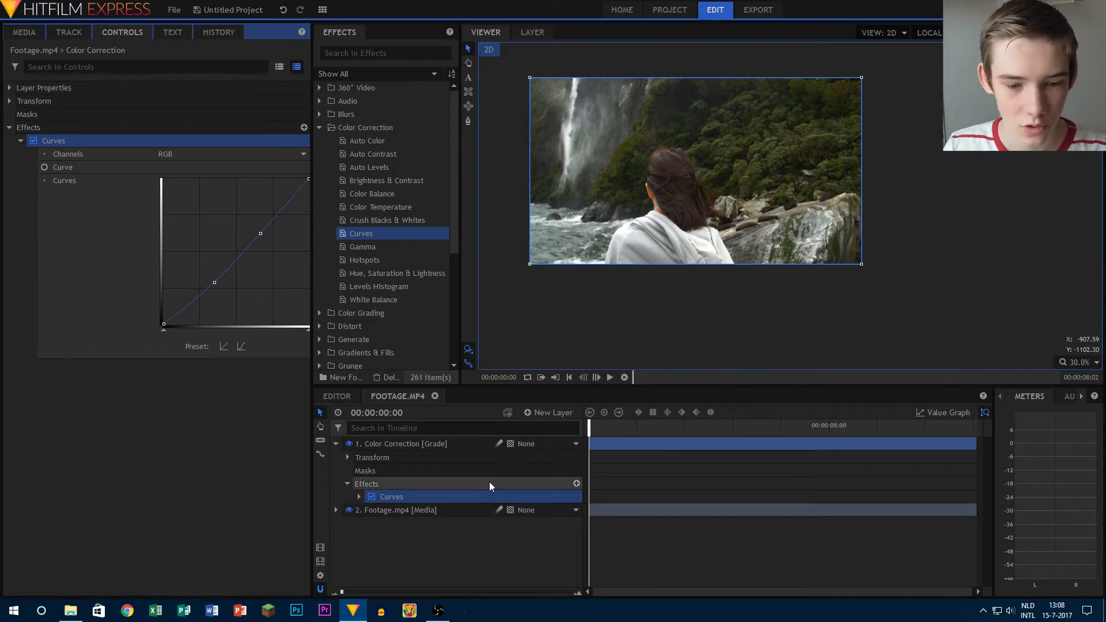
pyautogui.click(441, 491)
pyautogui.press('Delete')
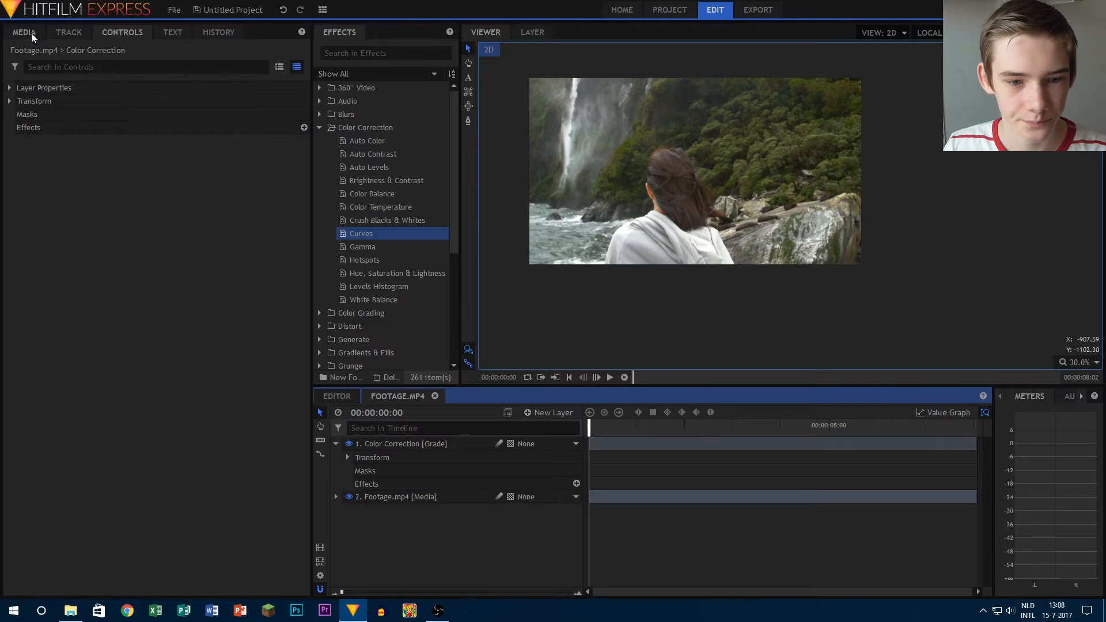
pyautogui.click(31, 32)
pyautogui.moveTo(364, 247); pyautogui.dragTo(406, 444)
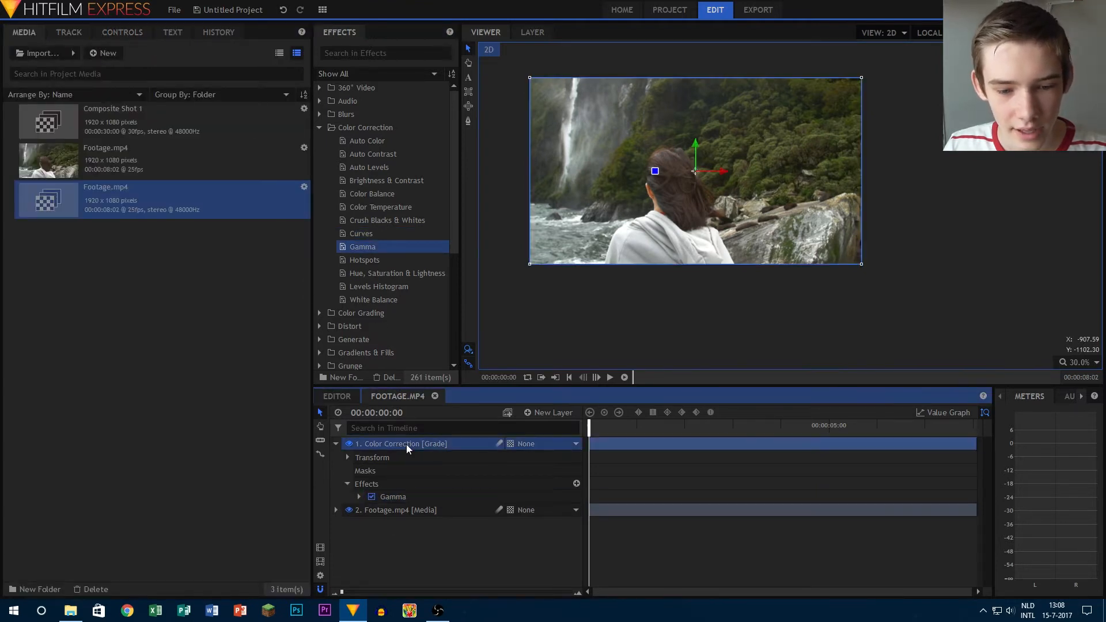
# Try extreme Gamma values, first Red 5.0 with Green and Blue 0.1, ending with Blue 5.0 and Red and Green 0.1.
pyautogui.click(359, 496)
pyautogui.moveTo(571, 510)
pyautogui.mouseDown()
pyautogui.moveTo(594, 510)
pyautogui.moveTo(576, 510)
pyautogui.mouseUp()
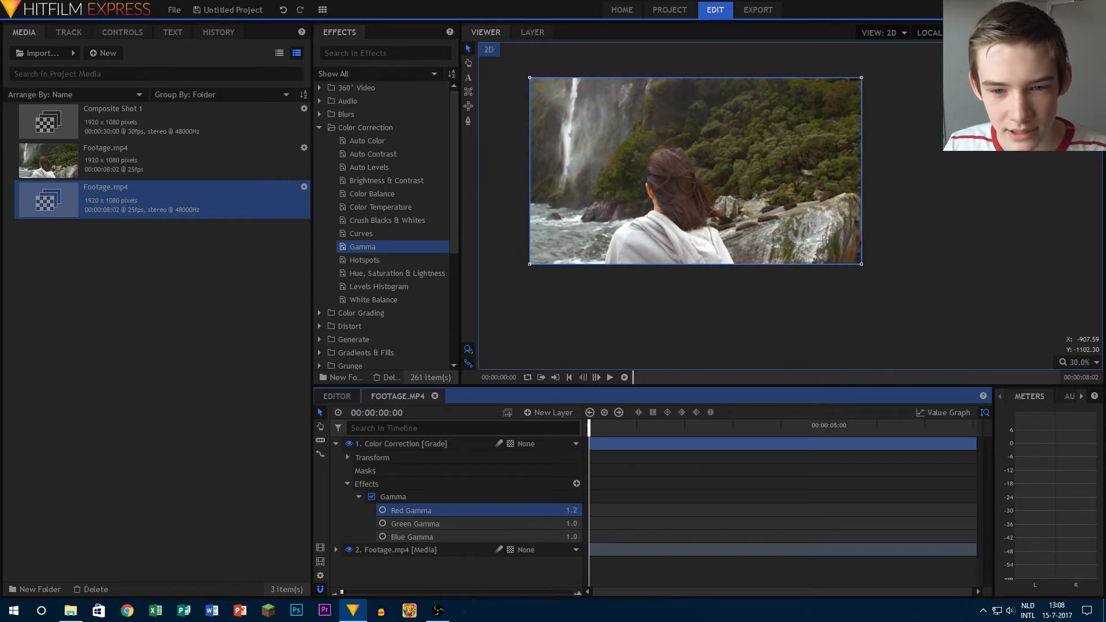
pyautogui.moveTo(572, 510); pyautogui.dragTo(521, 533)
pyautogui.moveTo(508, 536); pyautogui.dragTo(495, 536)
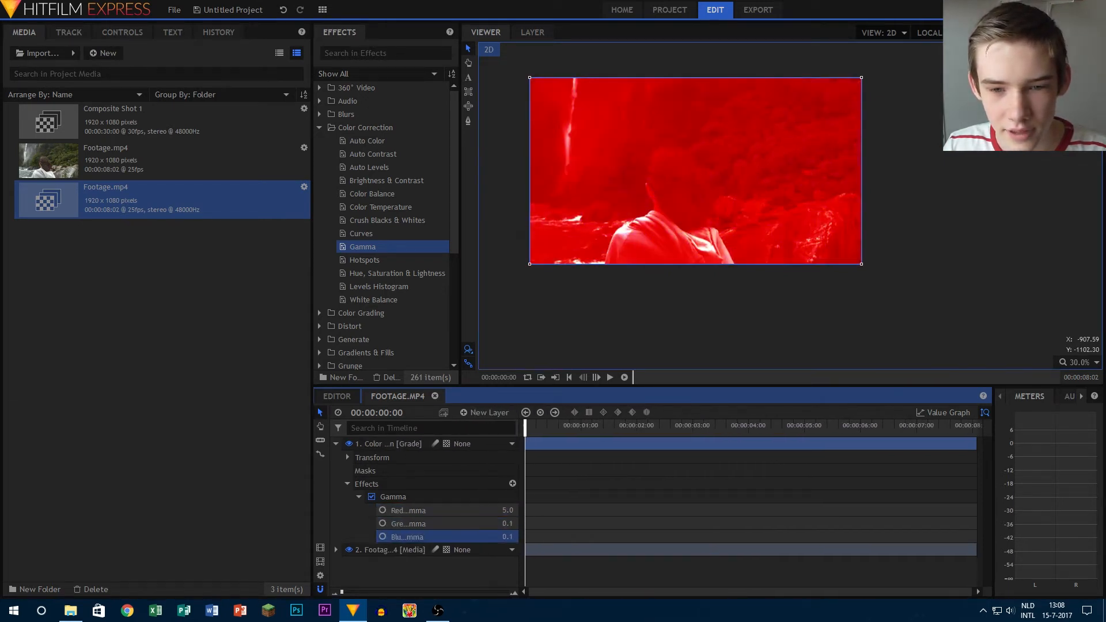
pyautogui.moveTo(522, 576); pyautogui.dragTo(628, 553)
pyautogui.moveTo(611, 510); pyautogui.dragTo(656, 536)
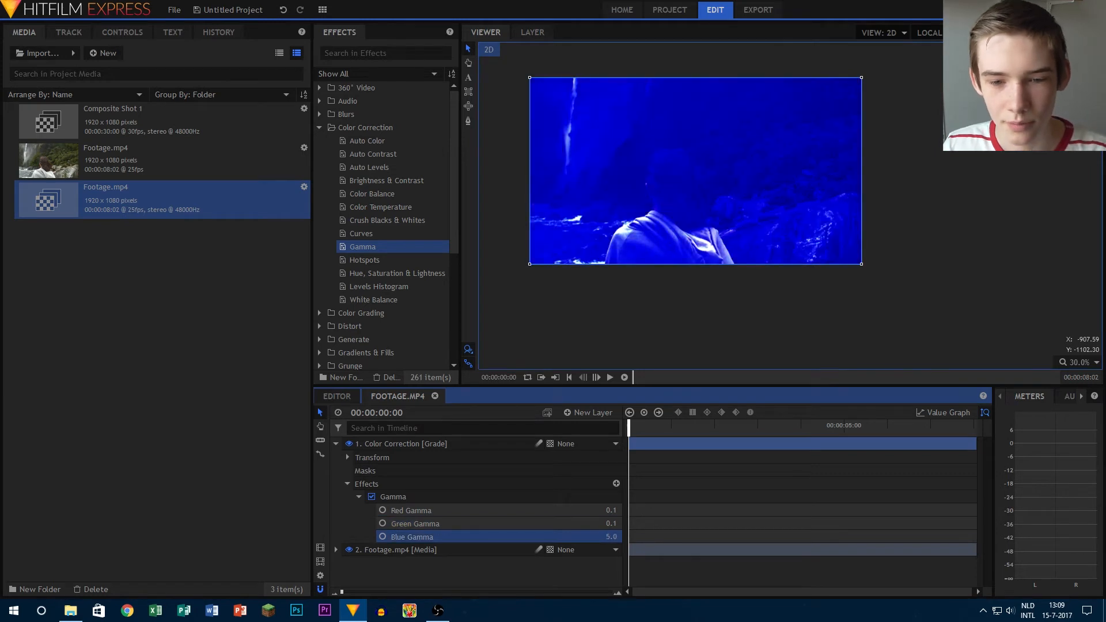
# Replace Gamma with the Hotspots effect on the grade layer and try out its Threshold, ending at 0.00.
pyautogui.click(395, 494)
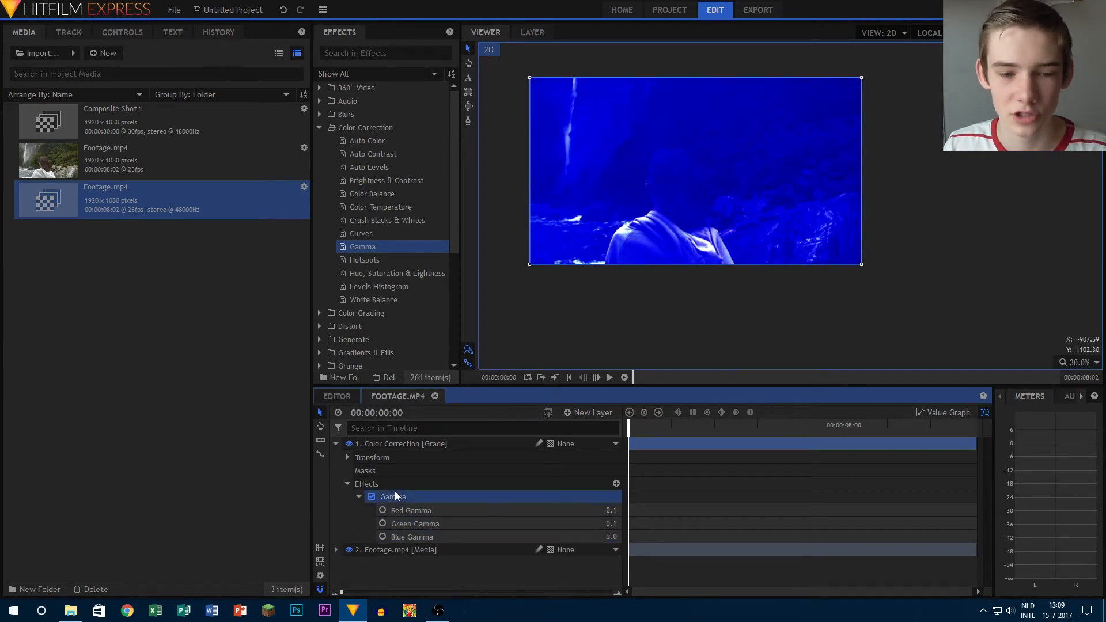
pyautogui.press('Delete')
pyautogui.moveTo(369, 265); pyautogui.dragTo(402, 505)
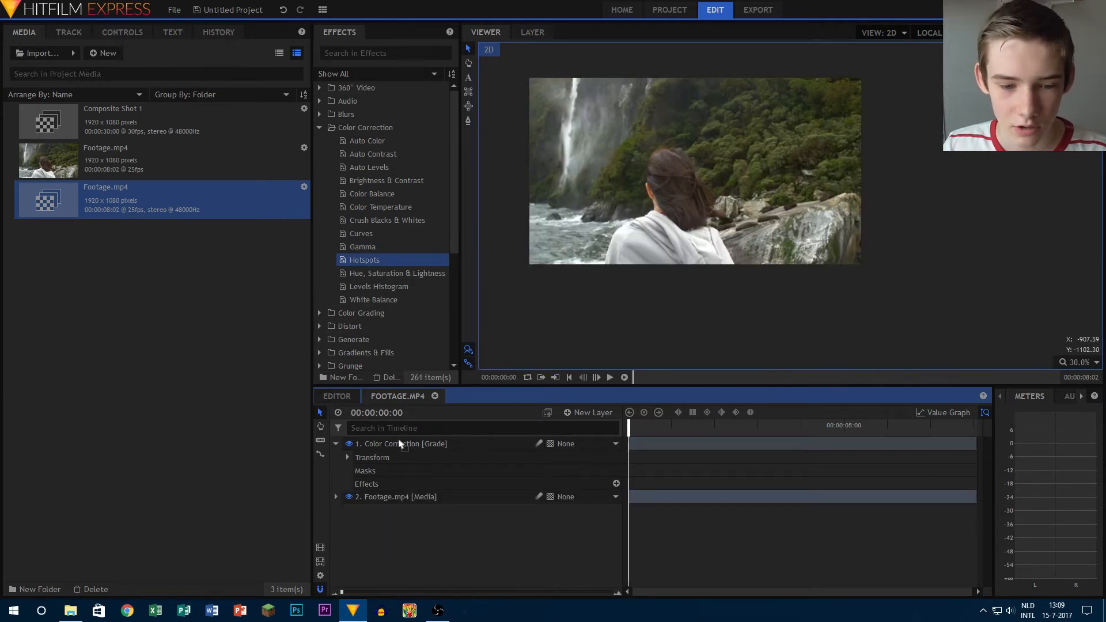
pyautogui.moveTo(401, 443); pyautogui.dragTo(401, 445)
pyautogui.click(359, 497)
pyautogui.moveTo(610, 505); pyautogui.dragTo(567, 505)
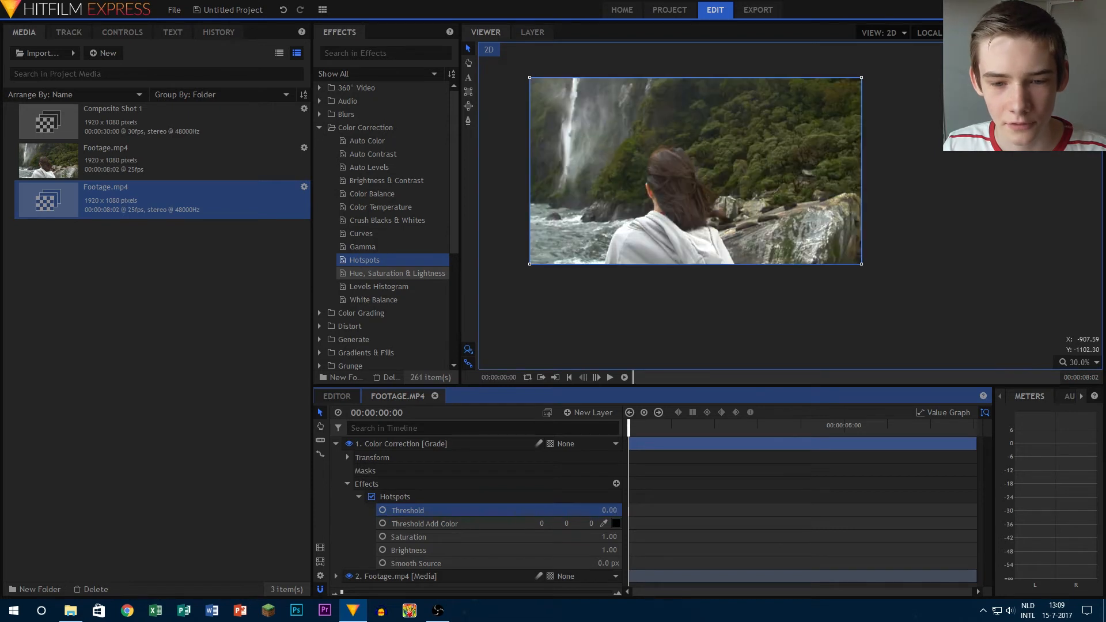
# Replace Hotspots with Hue, Saturation & Lightness on the grade layer and expand its Master settings.
pyautogui.click(400, 498)
pyautogui.press('Delete')
pyautogui.moveTo(396, 272); pyautogui.dragTo(419, 447)
pyautogui.click(358, 496)
pyautogui.click(371, 510)
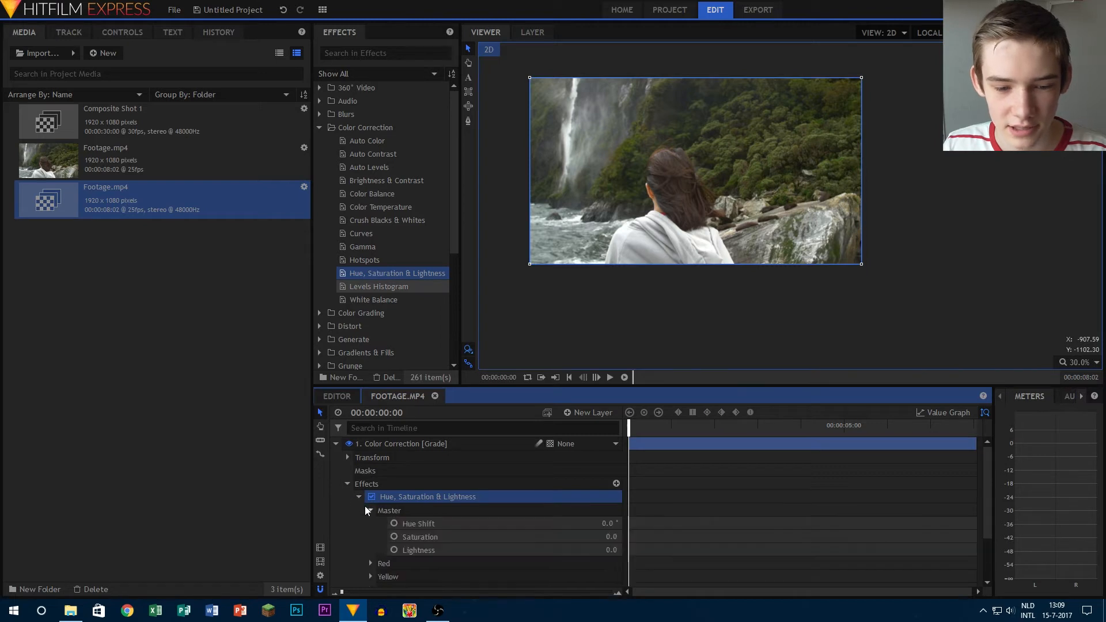
# Try out the Master Hue Shift, Saturation and Lightness, ending with 0.0, 0.0 and 1.0.
pyautogui.scroll(-1, 405, 513)
pyautogui.scroll(-1, 405, 512)
pyautogui.scroll(2, 424, 450)
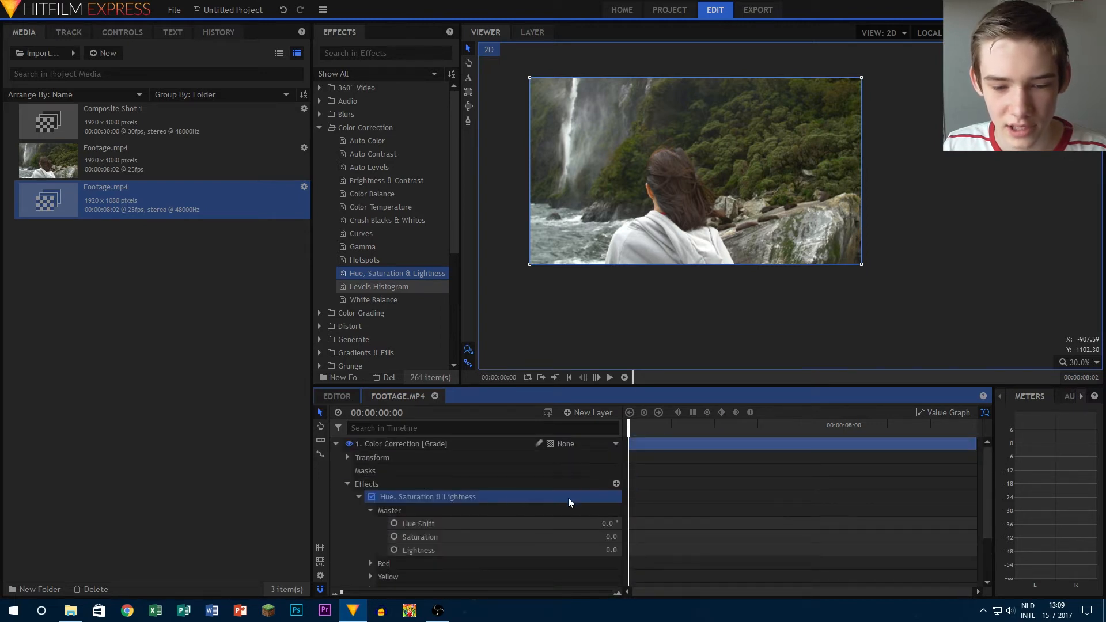
pyautogui.moveTo(606, 523)
pyautogui.mouseDown()
pyautogui.moveTo(672, 523)
pyautogui.moveTo(560, 523)
pyautogui.moveTo(605, 523)
pyautogui.mouseUp()
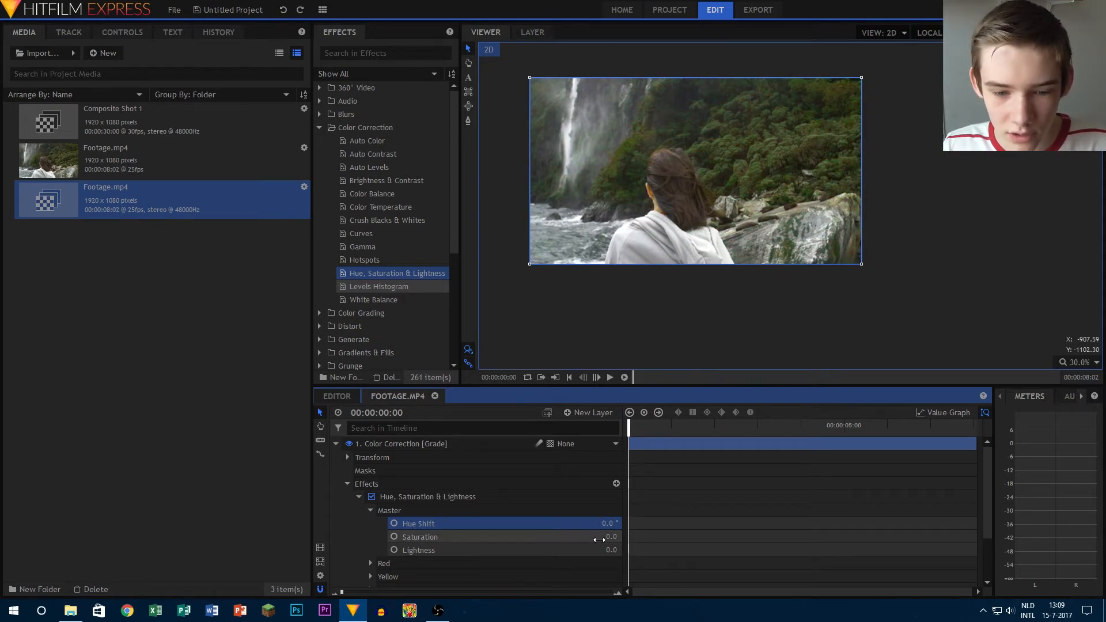
pyautogui.moveTo(608, 537)
pyautogui.mouseDown()
pyautogui.moveTo(643, 537)
pyautogui.moveTo(550, 537)
pyautogui.moveTo(666, 537)
pyautogui.moveTo(668, 550)
pyautogui.moveTo(553, 550)
pyautogui.moveTo(668, 550)
pyautogui.moveTo(602, 550)
pyautogui.moveTo(612, 551)
pyautogui.mouseUp()
# Replace Hue, Saturation & Lightness with Levels Histogram on the grade layer and open its histogram graph.
pyautogui.click(443, 498)
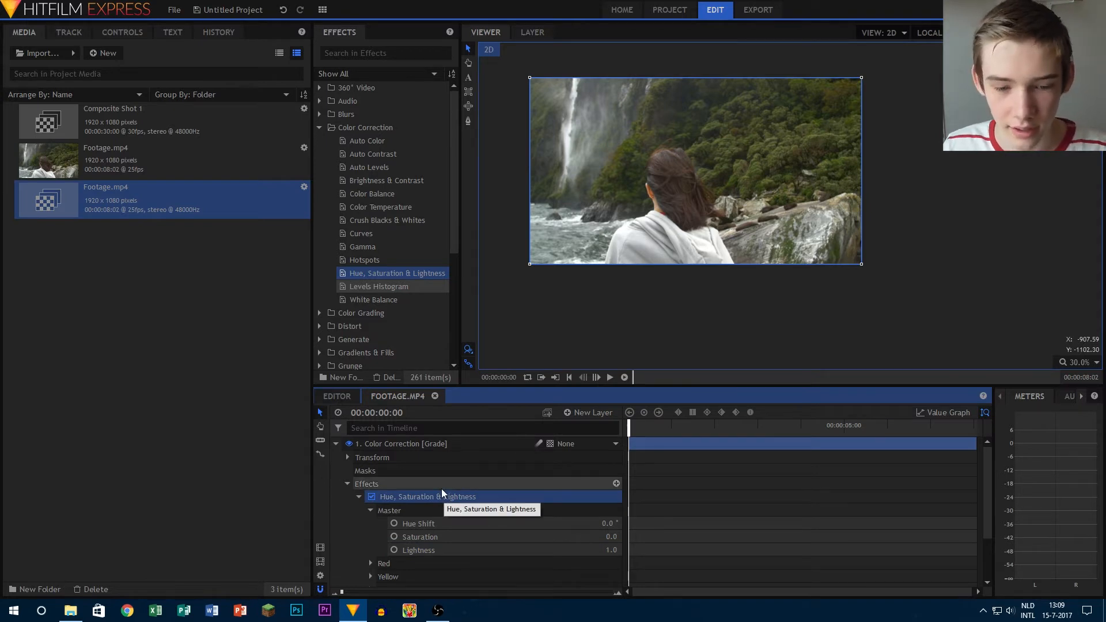
pyautogui.press('Delete')
pyautogui.moveTo(364, 285); pyautogui.dragTo(372, 482)
pyautogui.click(358, 497)
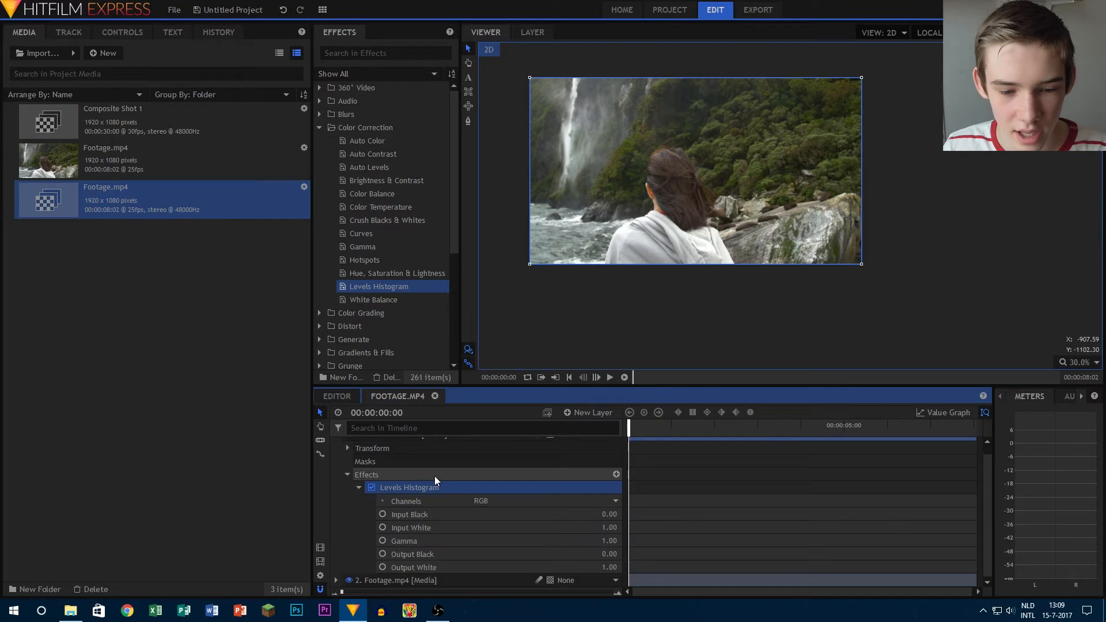
pyautogui.click(358, 488)
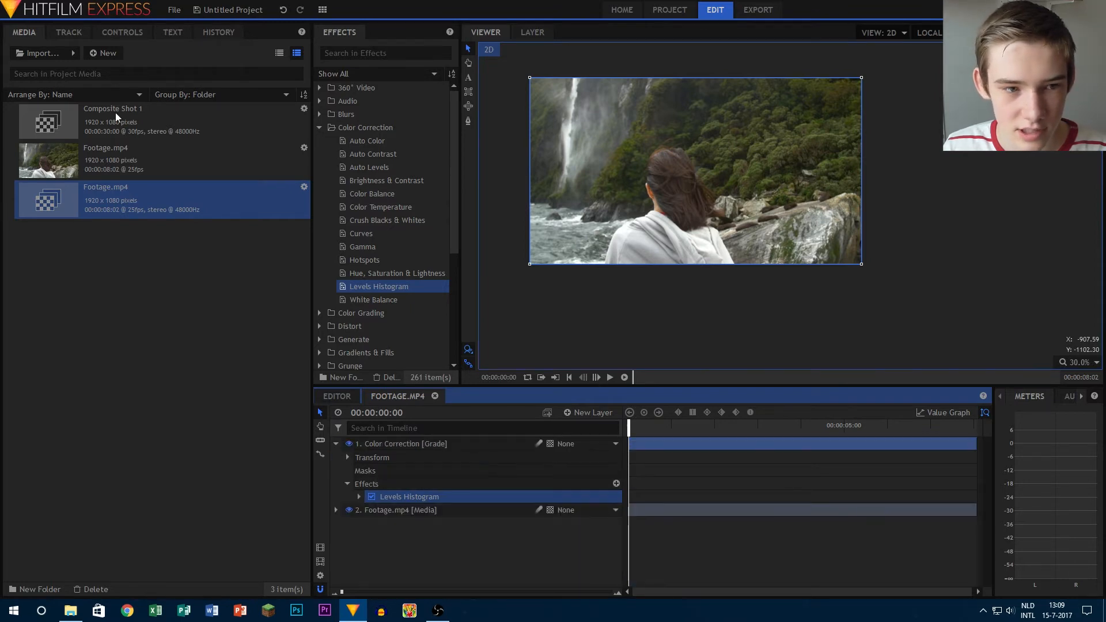
pyautogui.click(122, 35)
pyautogui.click(20, 140)
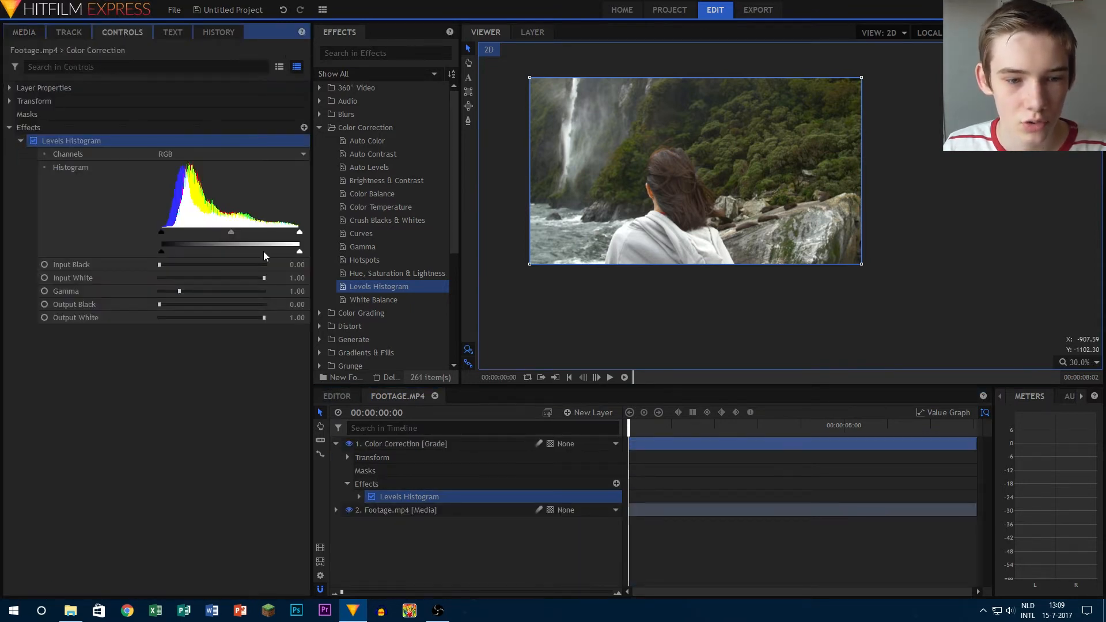
# Set the Levels Histogram's Input Black to 0.01 and Gamma to 0.90, and compare the footage with the effect off and on.
pyautogui.moveTo(299, 232)
pyautogui.mouseDown()
pyautogui.moveTo(230, 232)
pyautogui.moveTo(299, 232)
pyautogui.mouseUp()
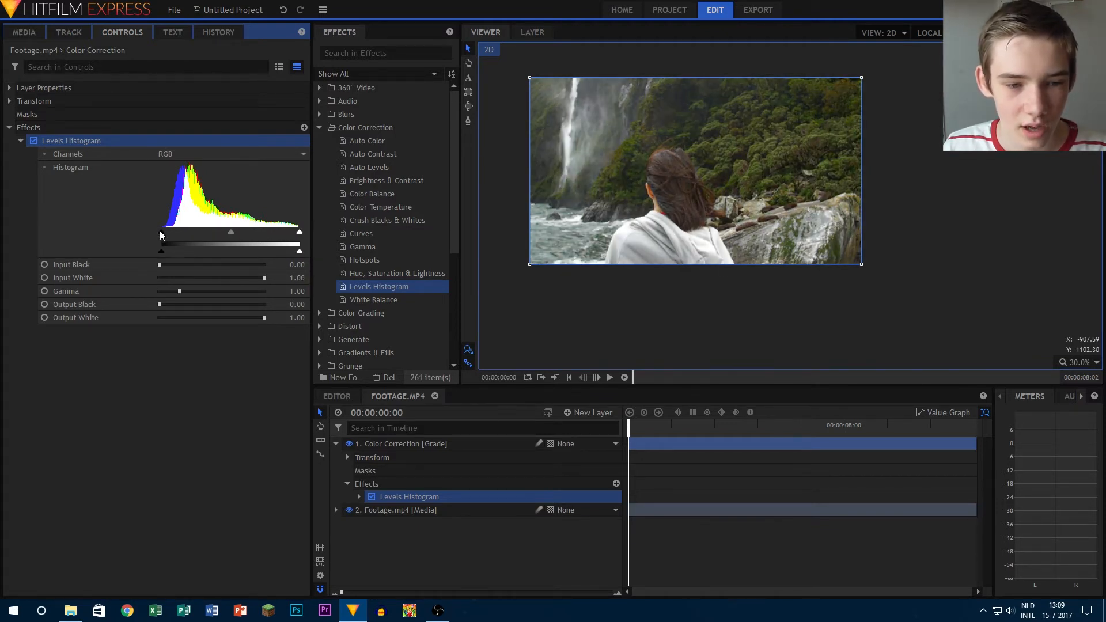
pyautogui.moveTo(161, 232); pyautogui.dragTo(162, 237)
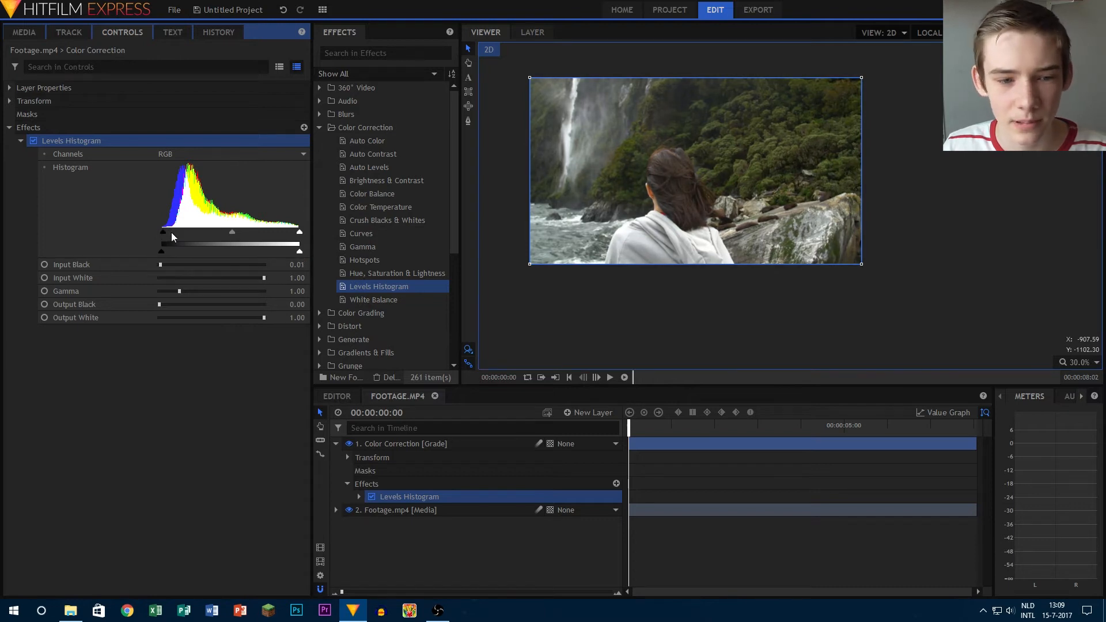
pyautogui.moveTo(230, 234)
pyautogui.mouseDown()
pyautogui.moveTo(208, 232)
pyautogui.moveTo(248, 231)
pyautogui.moveTo(235, 235)
pyautogui.mouseUp()
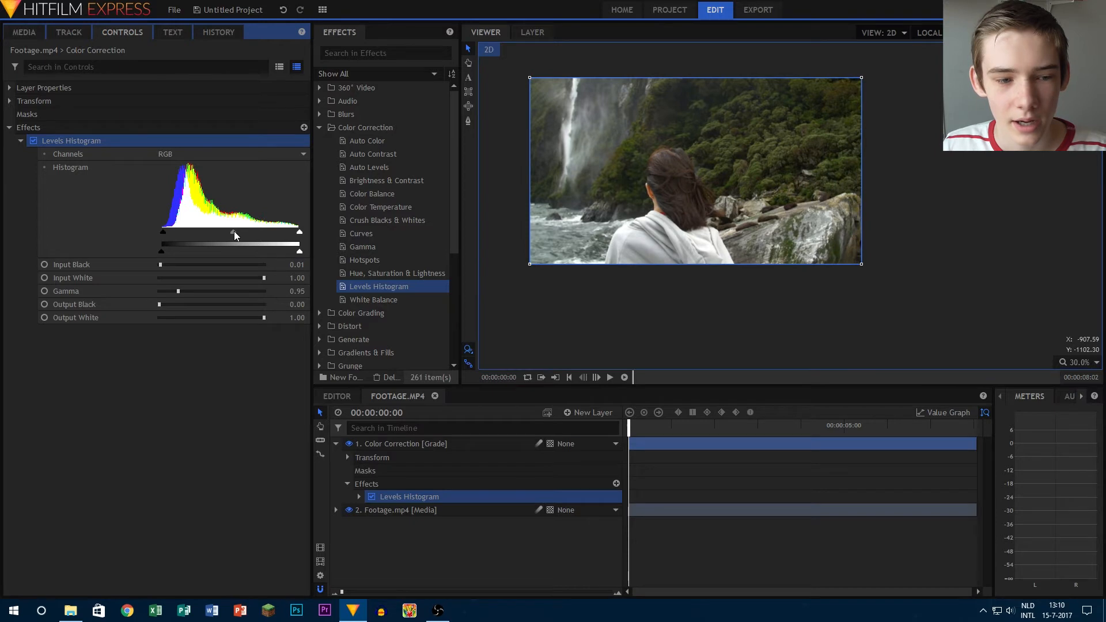
pyautogui.moveTo(177, 291)
pyautogui.mouseDown()
pyautogui.moveTo(187, 290)
pyautogui.moveTo(168, 293)
pyautogui.moveTo(178, 293)
pyautogui.mouseUp()
pyautogui.click(34, 140)
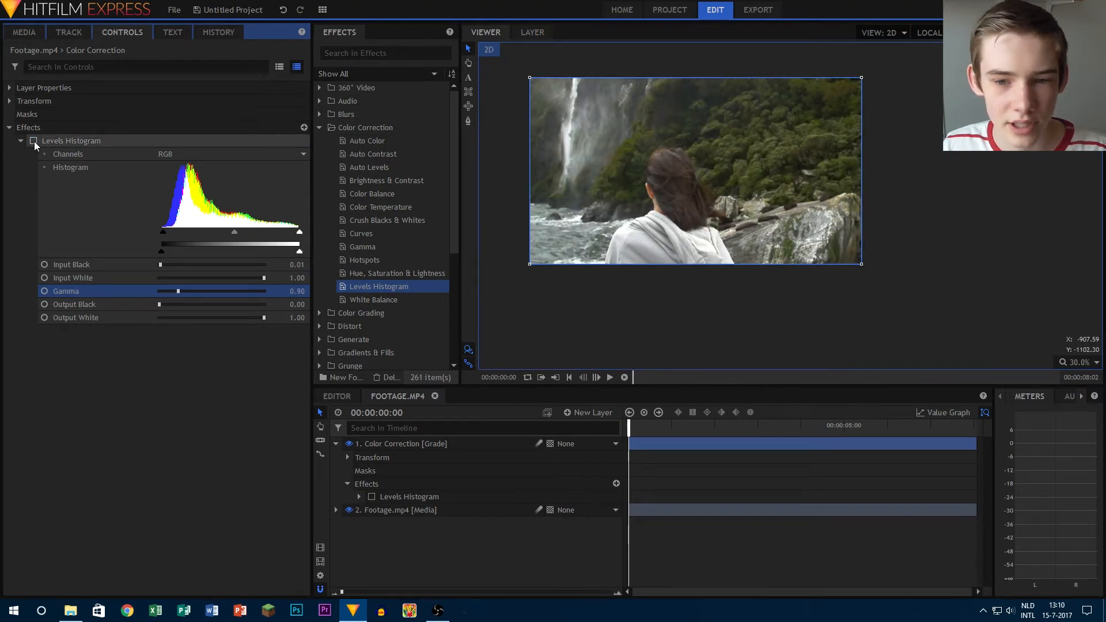
pyautogui.click(33, 140)
# Replace Levels Histogram with White Balance on the Color Correction layer and expand its Color setting.
pyautogui.click(71, 140)
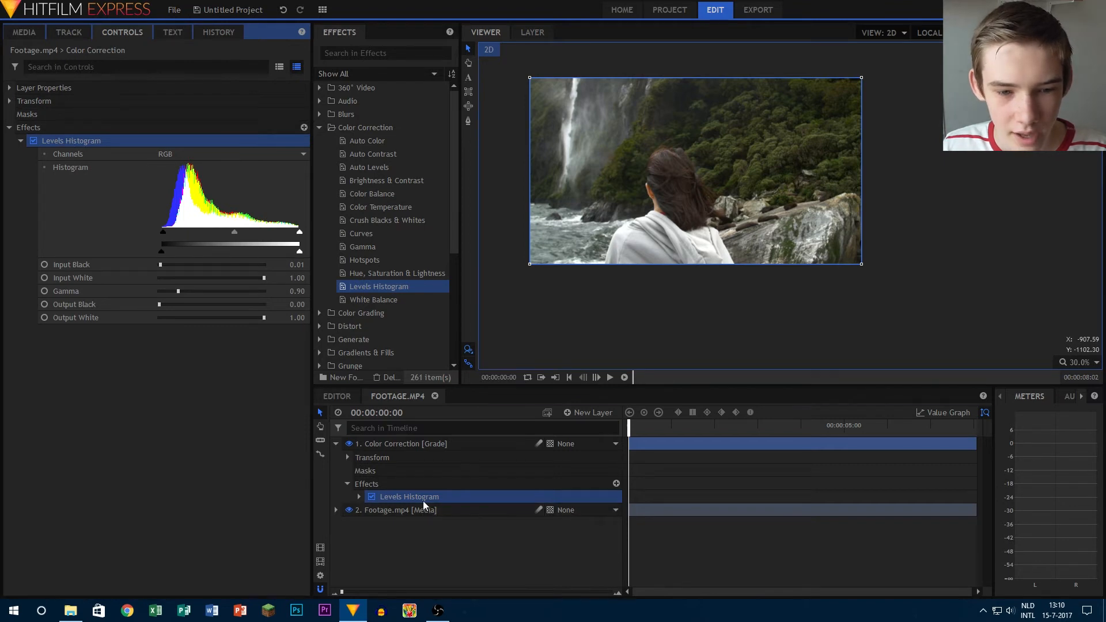
pyautogui.press('Delete')
pyautogui.moveTo(374, 299); pyautogui.dragTo(384, 445)
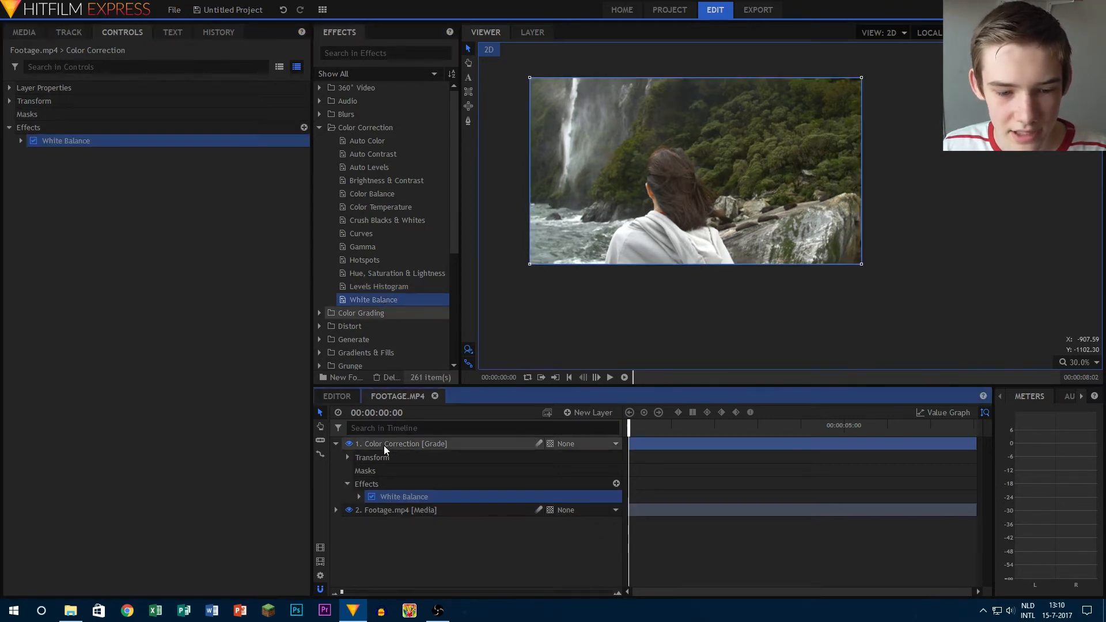
pyautogui.click(21, 141)
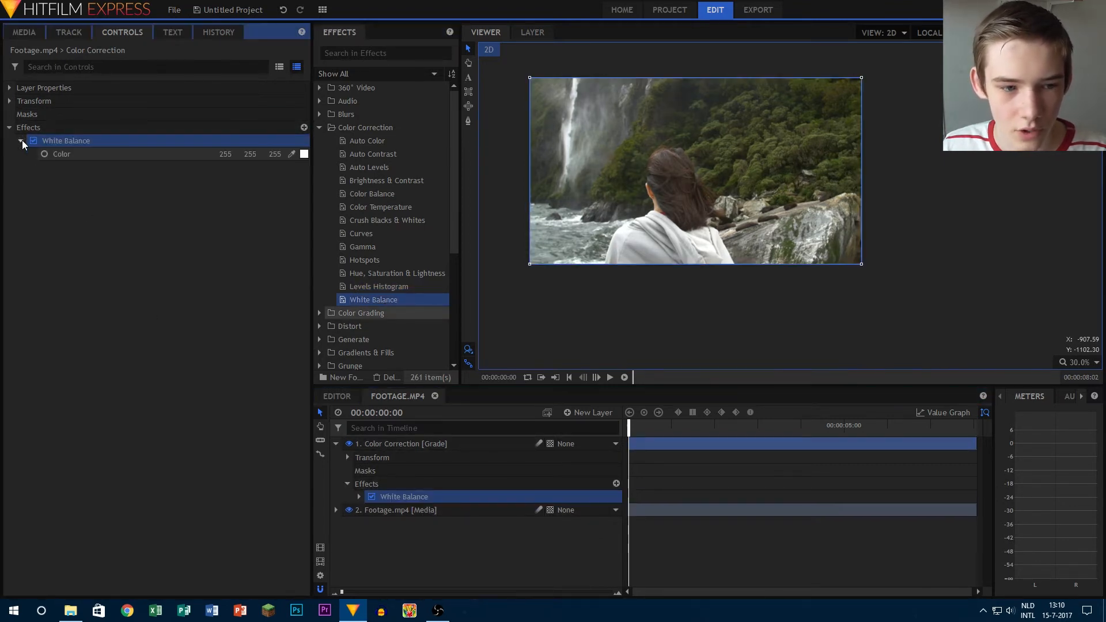
# Try a White Balance color of 225, 48, 255, and delete the effect from the Color Correction layer.
pyautogui.click(87, 155)
pyautogui.moveTo(226, 154); pyautogui.dragTo(215, 98)
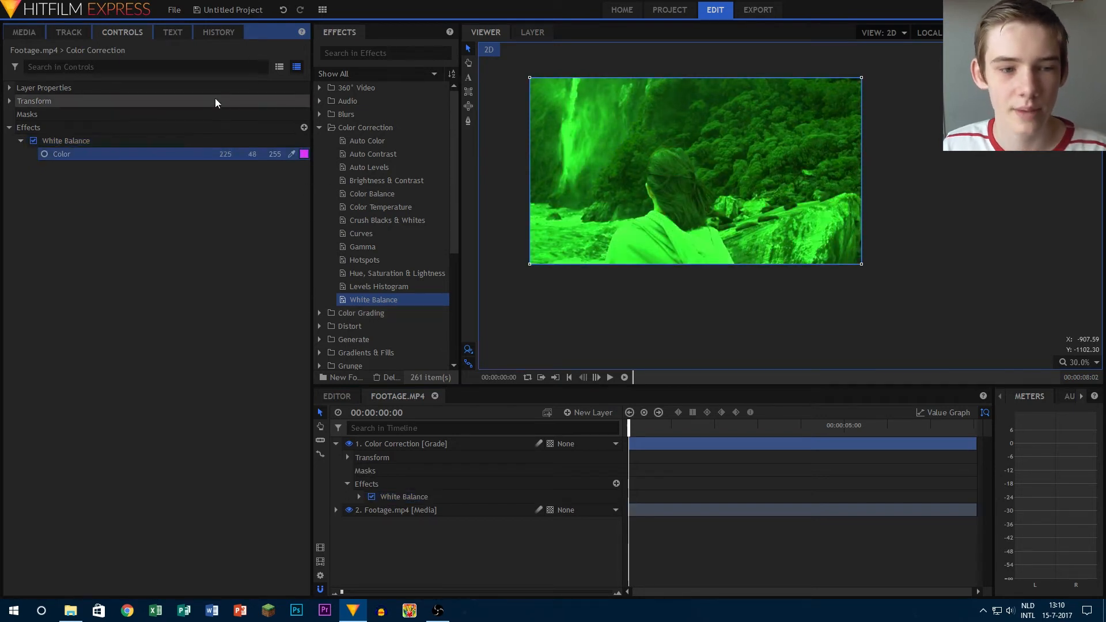
pyautogui.click(140, 139)
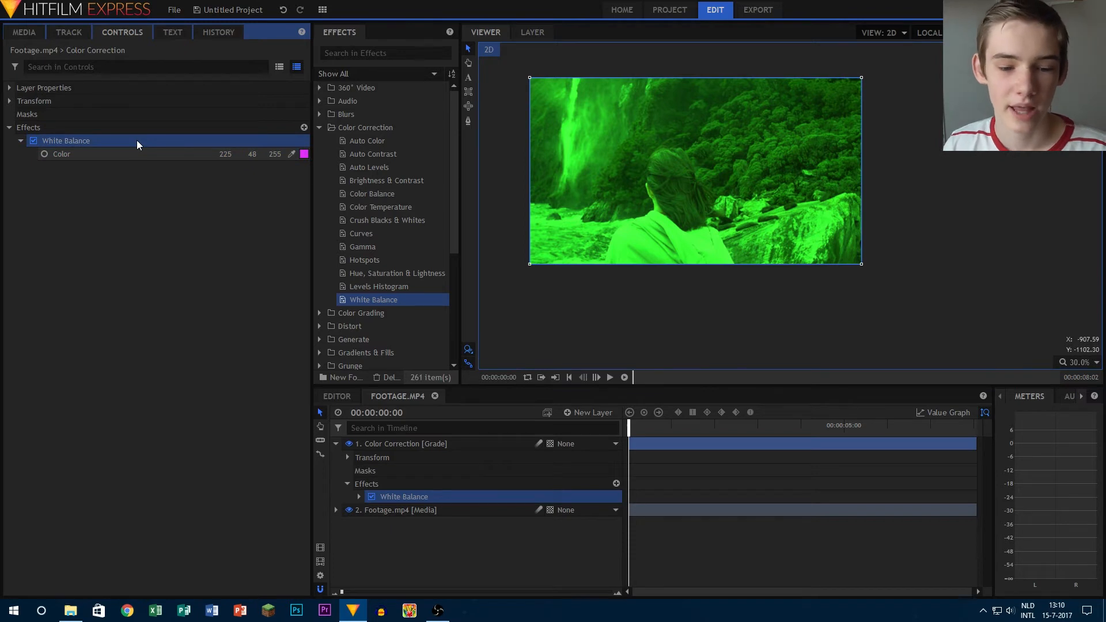
pyautogui.click(395, 498)
pyautogui.press('Delete')
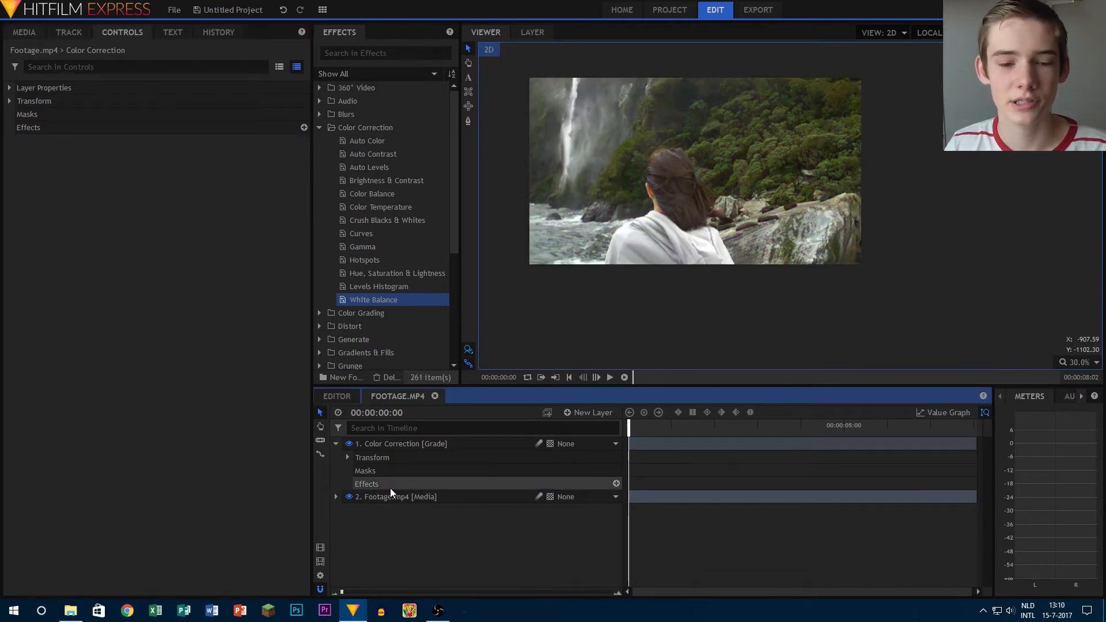
pyautogui.click(335, 444)
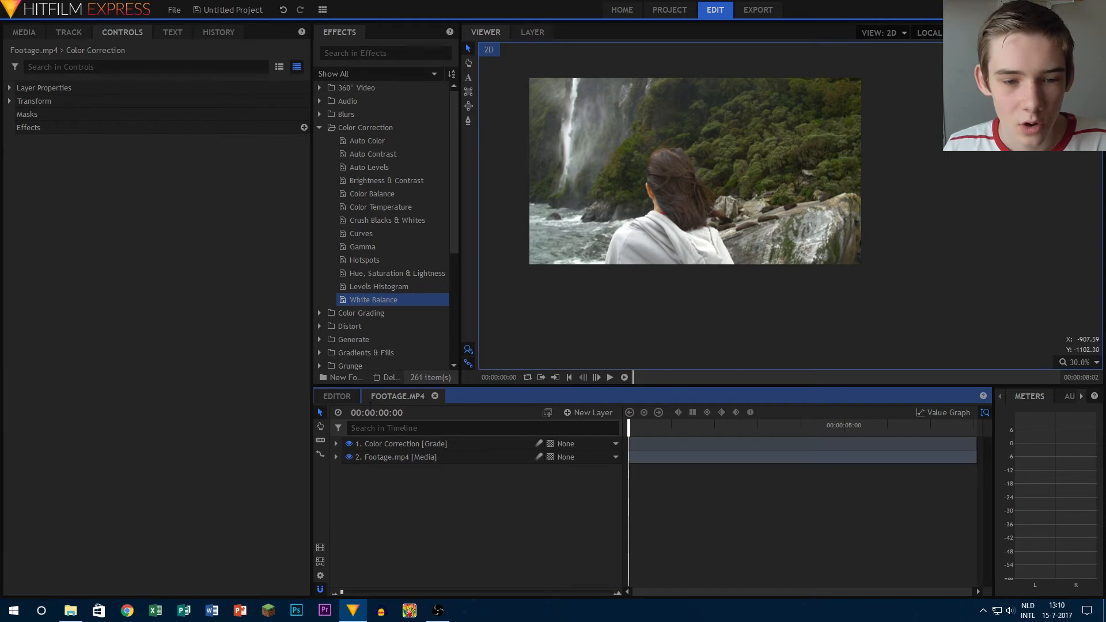
# Add Brightness & Contrast to the Color Correction grade layer and expand its settings.
pyautogui.click(403, 443)
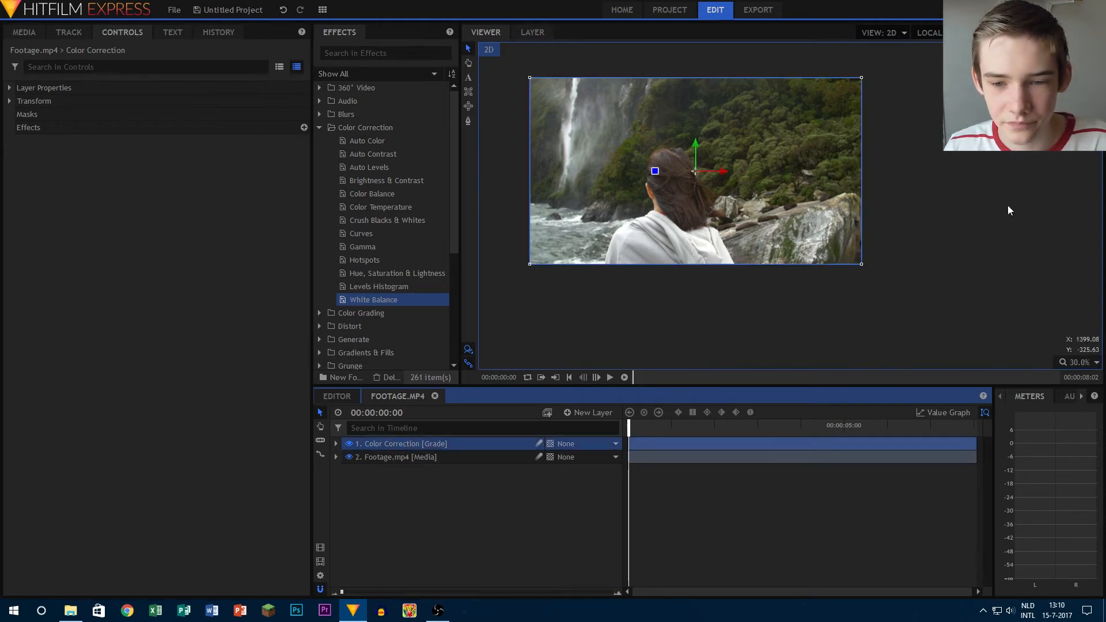
pyautogui.moveTo(1017, 196); pyautogui.dragTo(1079, 224)
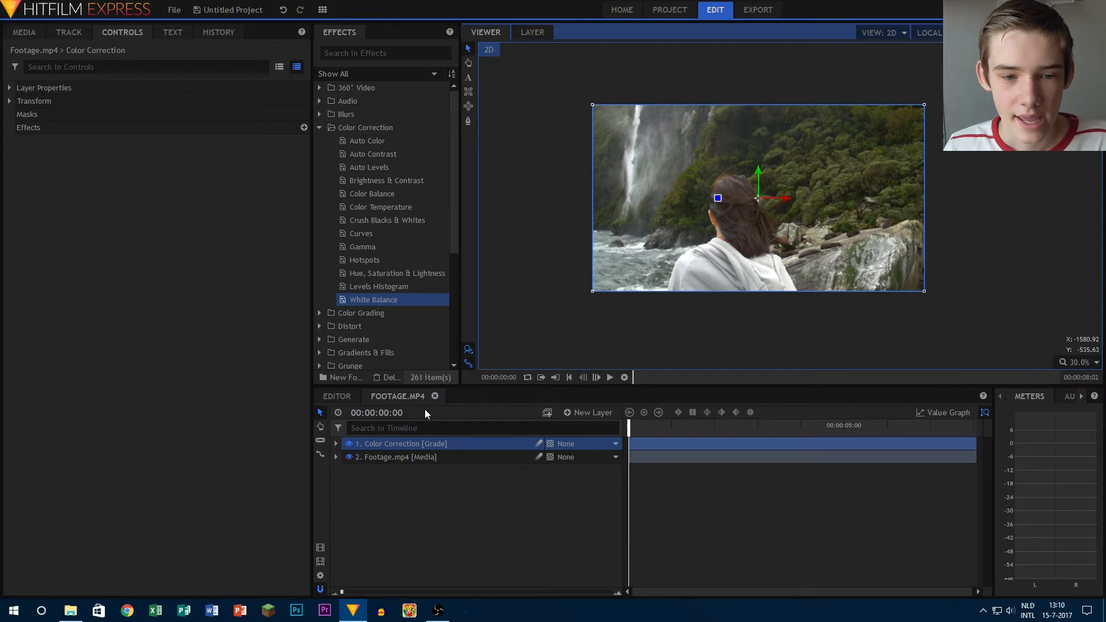
pyautogui.click(379, 205)
pyautogui.moveTo(381, 178); pyautogui.dragTo(390, 449)
pyautogui.click(359, 497)
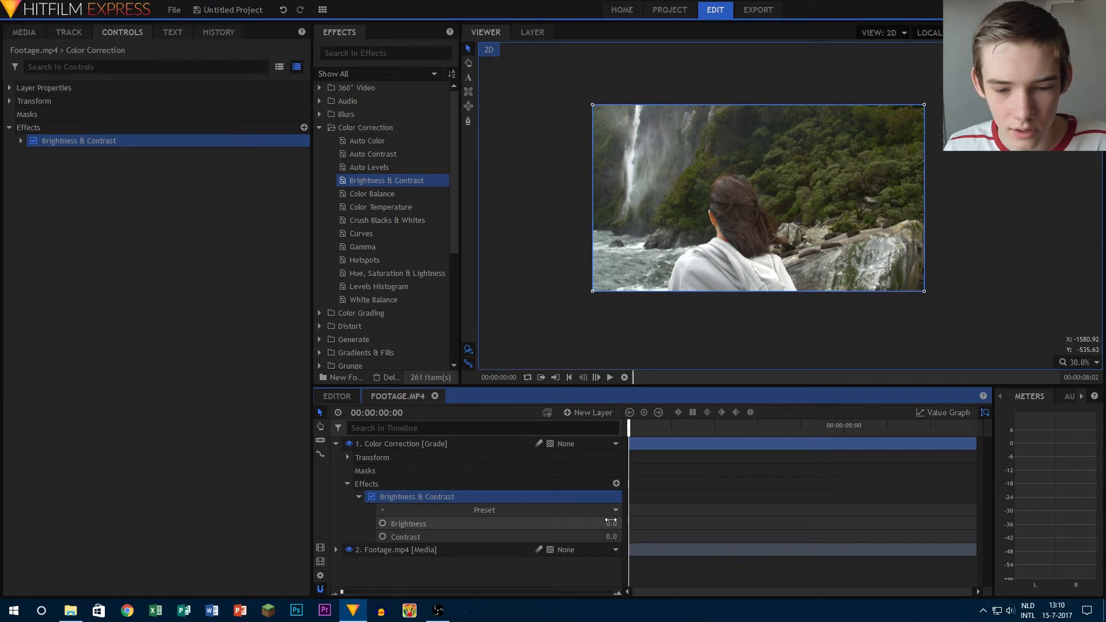
# Set Brightness to -11.0 and Contrast to 9.0, checking the darkened footage up close.
pyautogui.scroll(4, 729, 277)
pyautogui.moveTo(776, 175); pyautogui.dragTo(750, 248)
pyautogui.moveTo(612, 524); pyautogui.dragTo(616, 537)
pyautogui.scroll(-4, 762, 275)
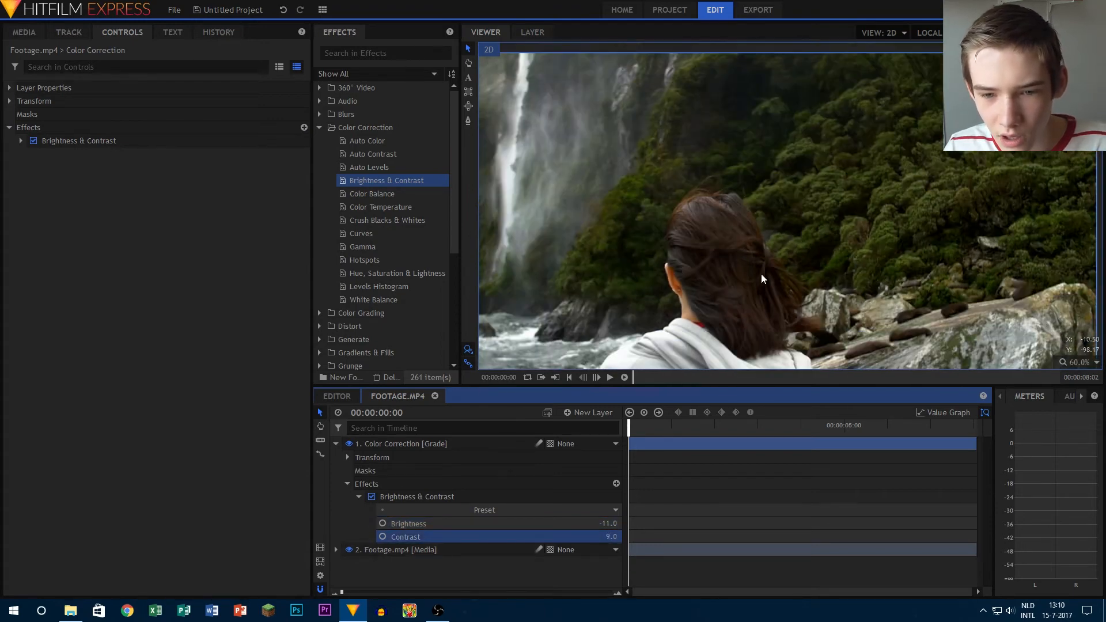
pyautogui.scroll(-4, 761, 273)
pyautogui.scroll(3, 759, 270)
pyautogui.moveTo(752, 252); pyautogui.dragTo(779, 189)
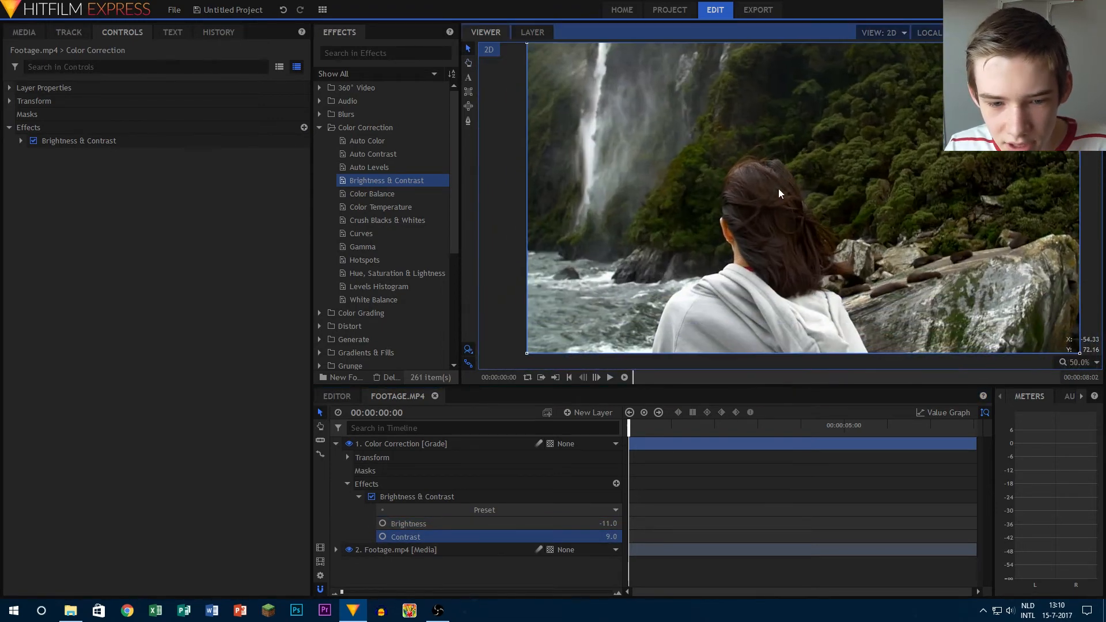
# Compare the footage with Brightness & Contrast off and on, leaving the effect enabled.
pyautogui.click(372, 499)
pyautogui.click(373, 499)
pyautogui.click(372, 499)
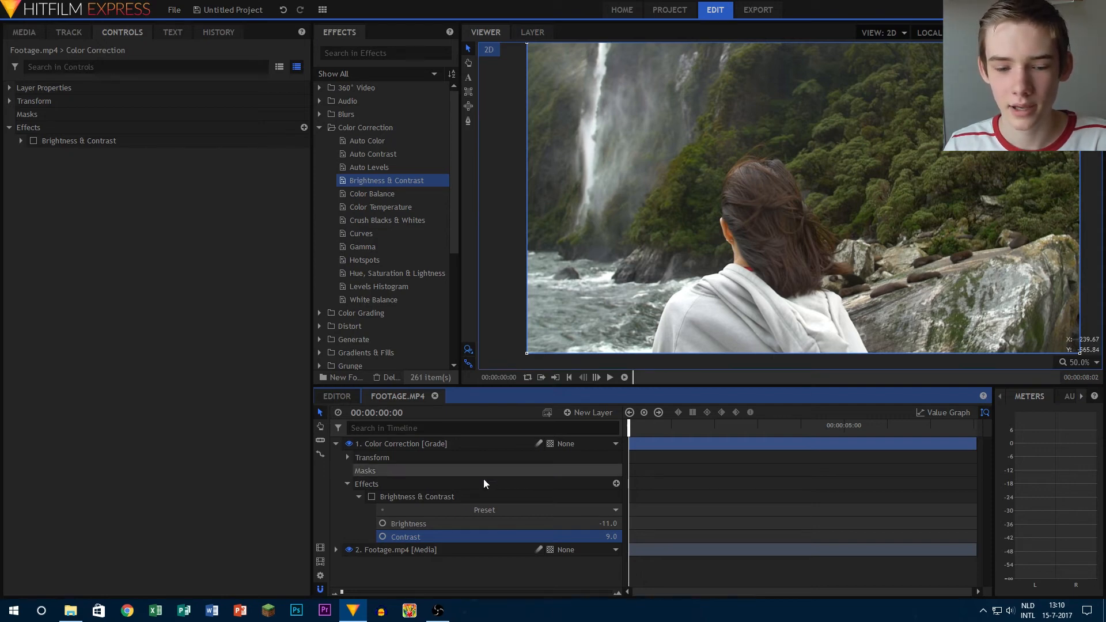
pyautogui.click(371, 496)
pyautogui.click(371, 496)
pyautogui.click(371, 497)
pyautogui.click(371, 497)
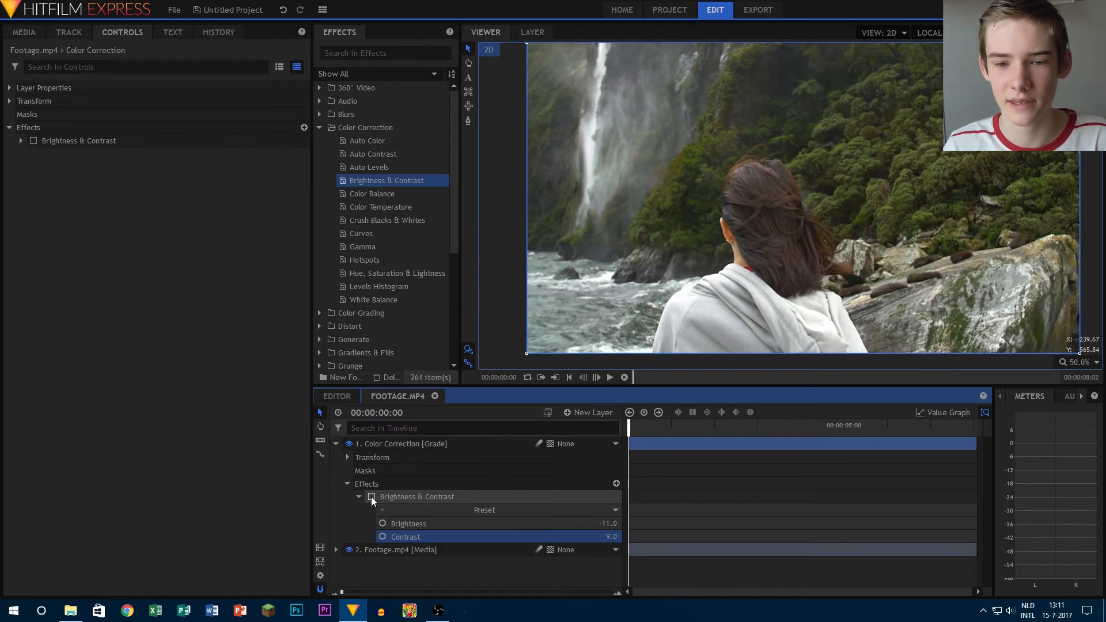
pyautogui.click(371, 496)
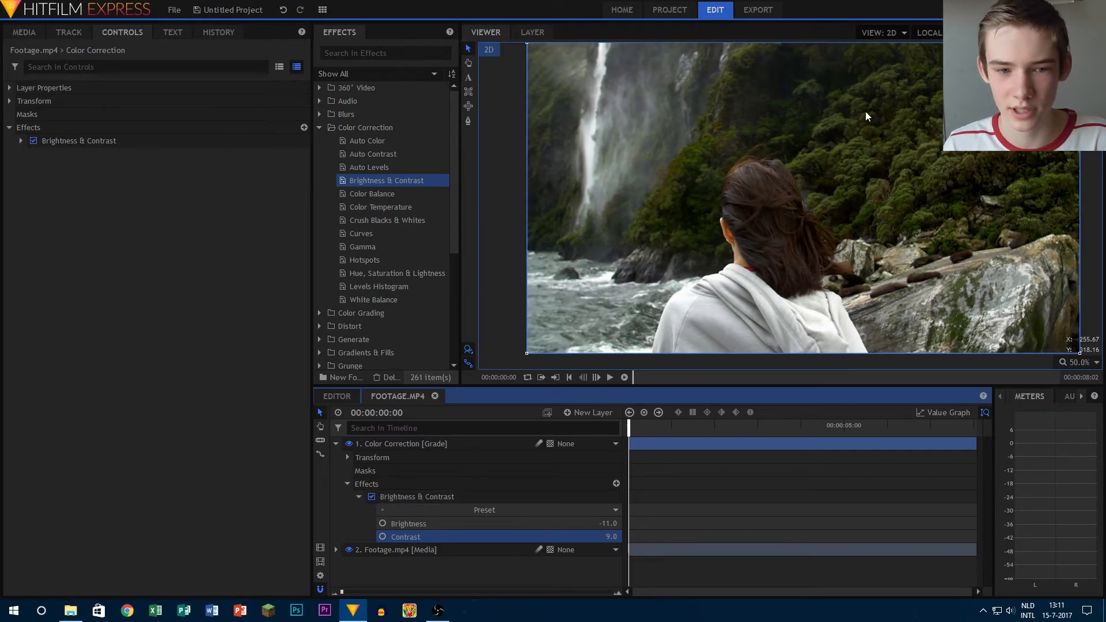
# Add Color Temperature below Brightness & Contrast on the grade layer and set the Temperature to 4500 °K.
pyautogui.click(360, 497)
pyautogui.moveTo(393, 206); pyautogui.dragTo(395, 508)
pyautogui.click(358, 510)
pyautogui.moveTo(601, 536); pyautogui.dragTo(559, 536)
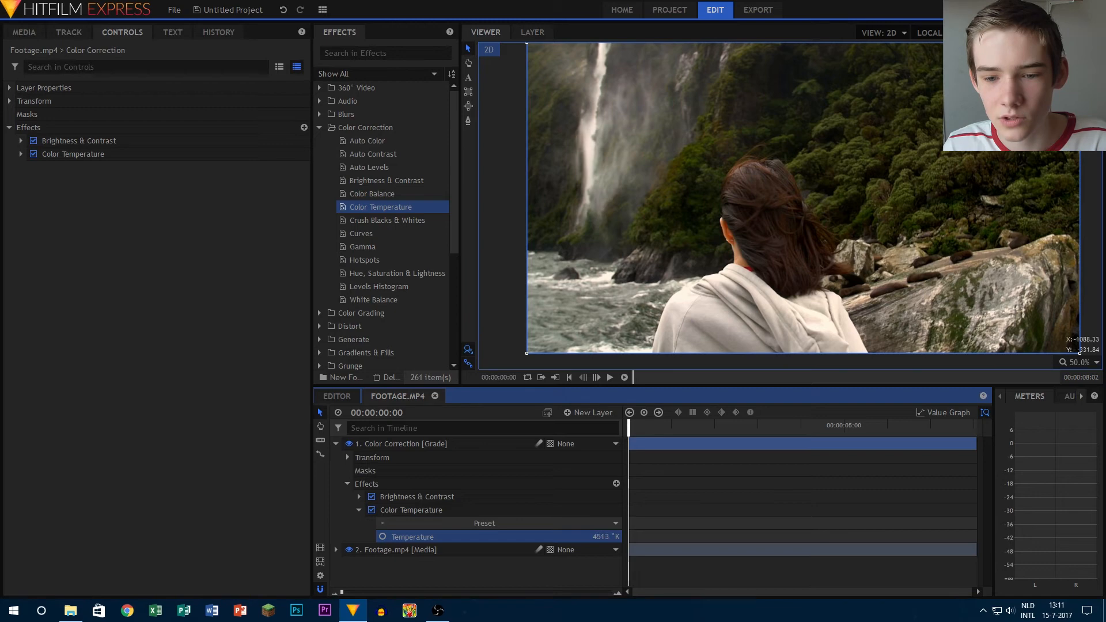
pyautogui.moveTo(360, 536); pyautogui.dragTo(370, 536)
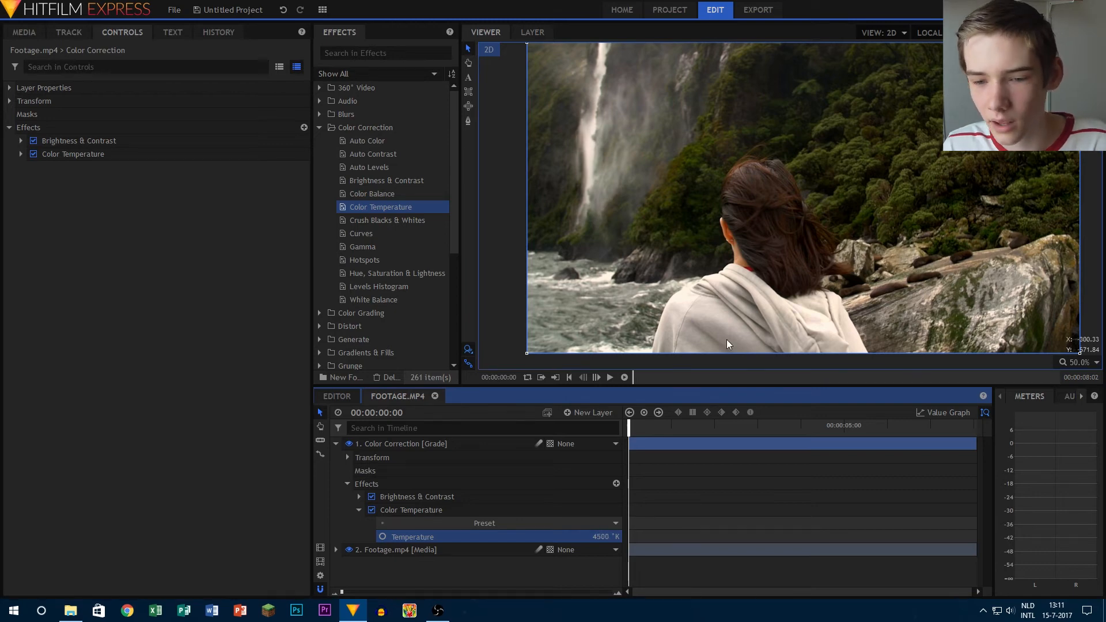
pyautogui.click(372, 510)
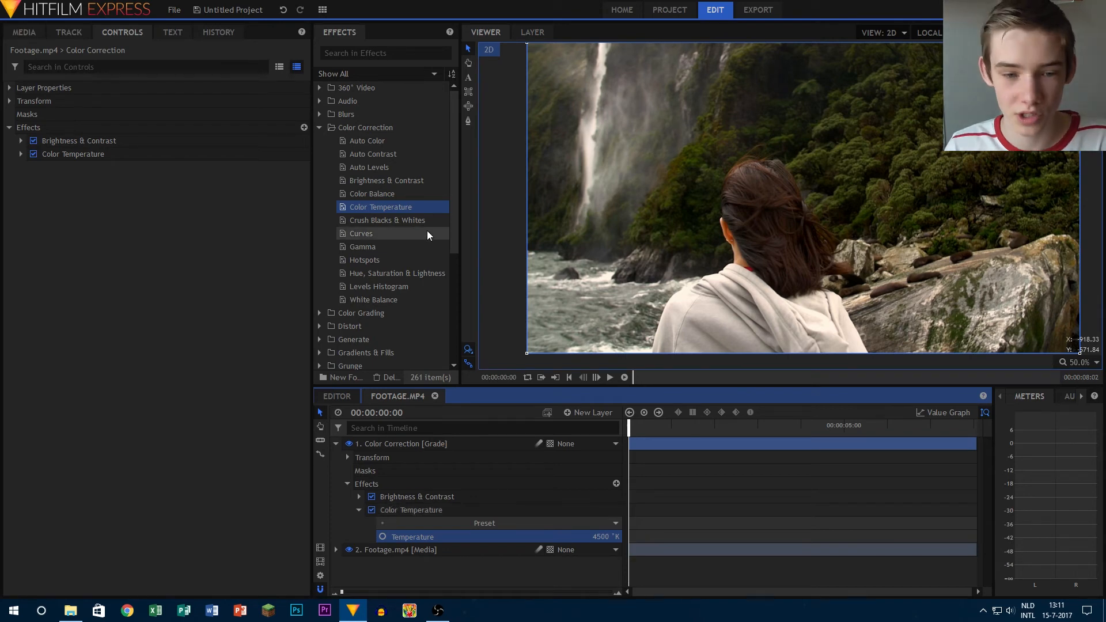
pyautogui.click(365, 510)
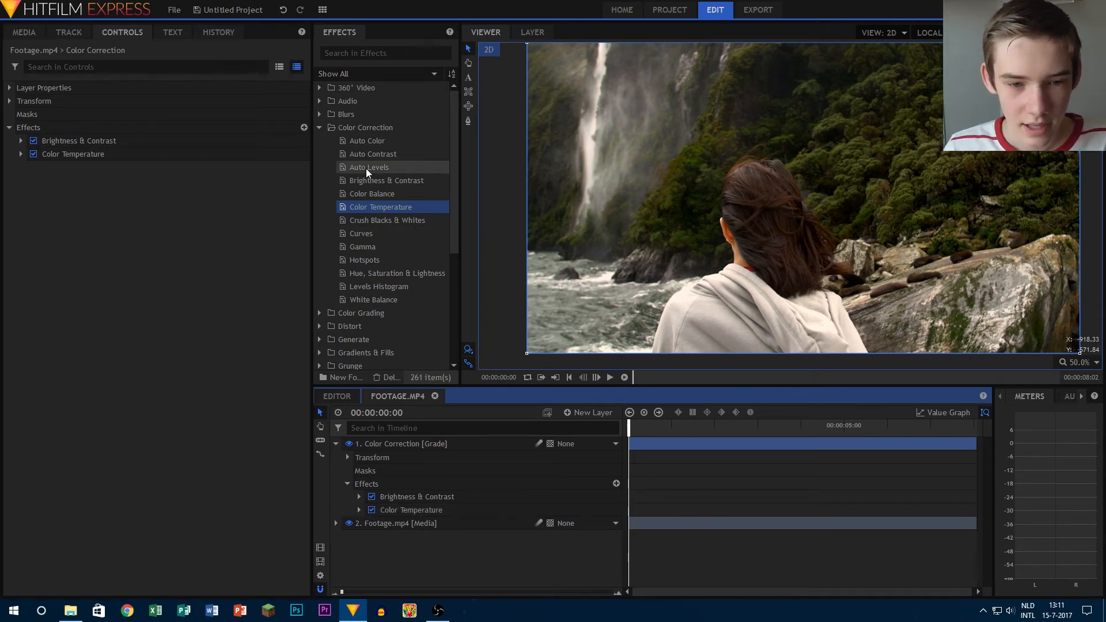
# Add Crush Blacks & Whites below Color Temperature and set Black to 0.04, keeping White at 1.00.
pyautogui.moveTo(375, 219); pyautogui.dragTo(380, 519)
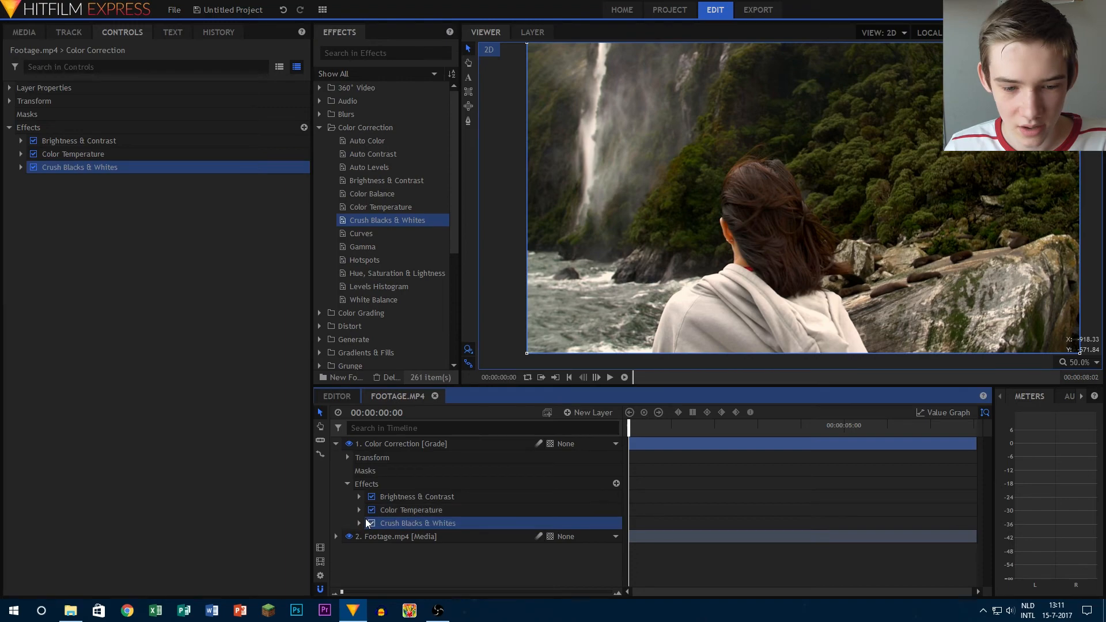
pyautogui.click(359, 523)
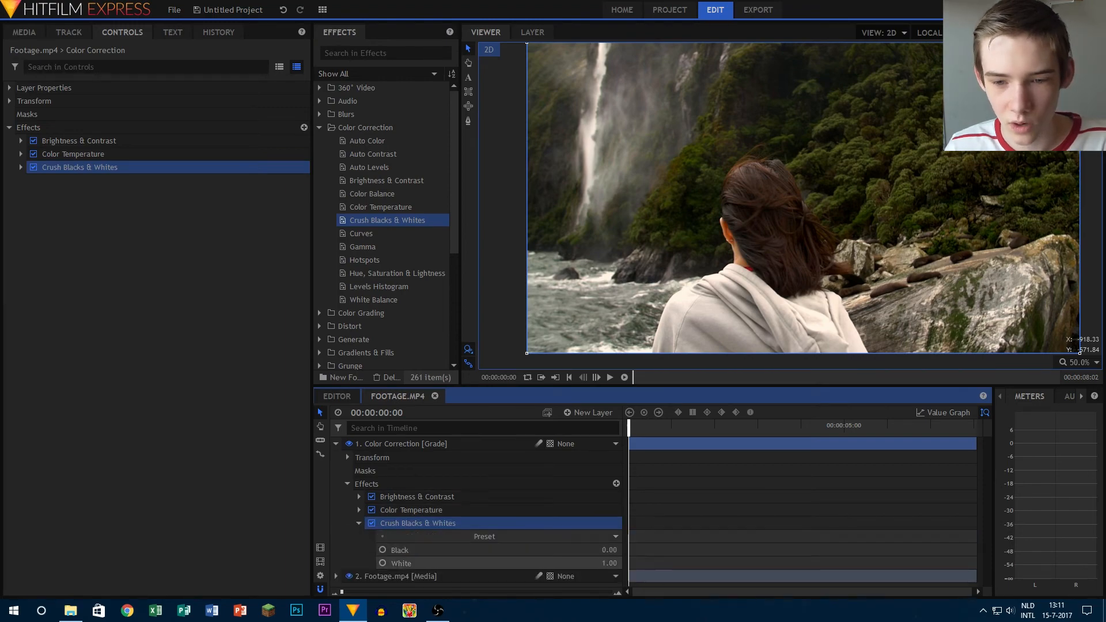
pyautogui.moveTo(609, 562)
pyautogui.mouseDown()
pyautogui.moveTo(576, 563)
pyautogui.moveTo(627, 550)
pyautogui.moveTo(609, 550)
pyautogui.mouseUp()
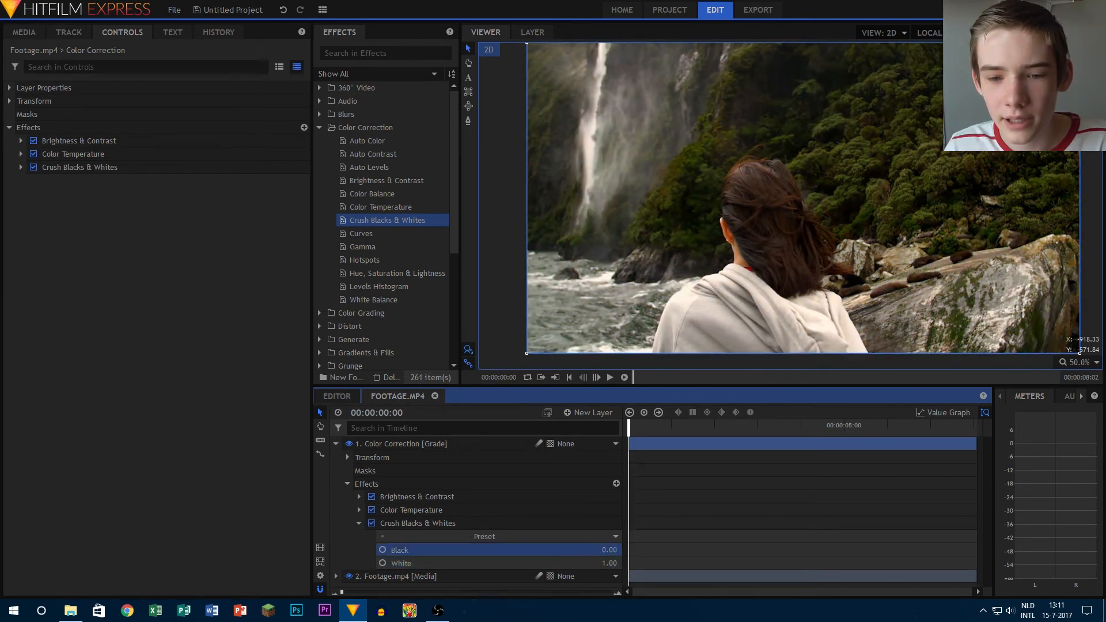
pyautogui.moveTo(609, 549); pyautogui.dragTo(614, 550)
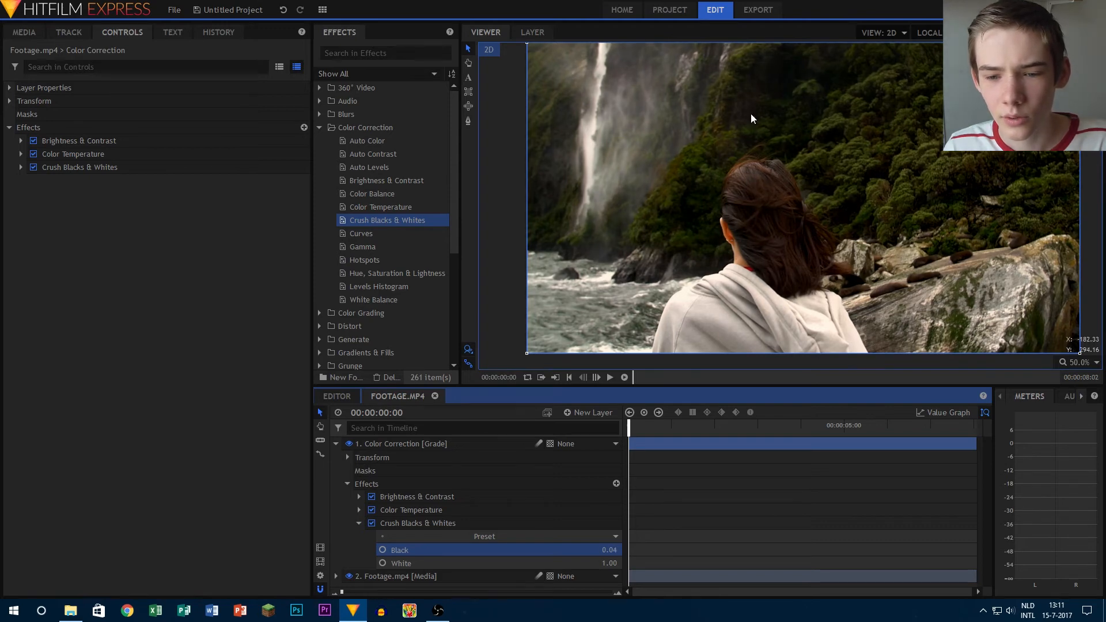
# Examine the dark areas of the forest and hair up close with Crush Blacks & Whites off and on.
pyautogui.scroll(4, 769, 168)
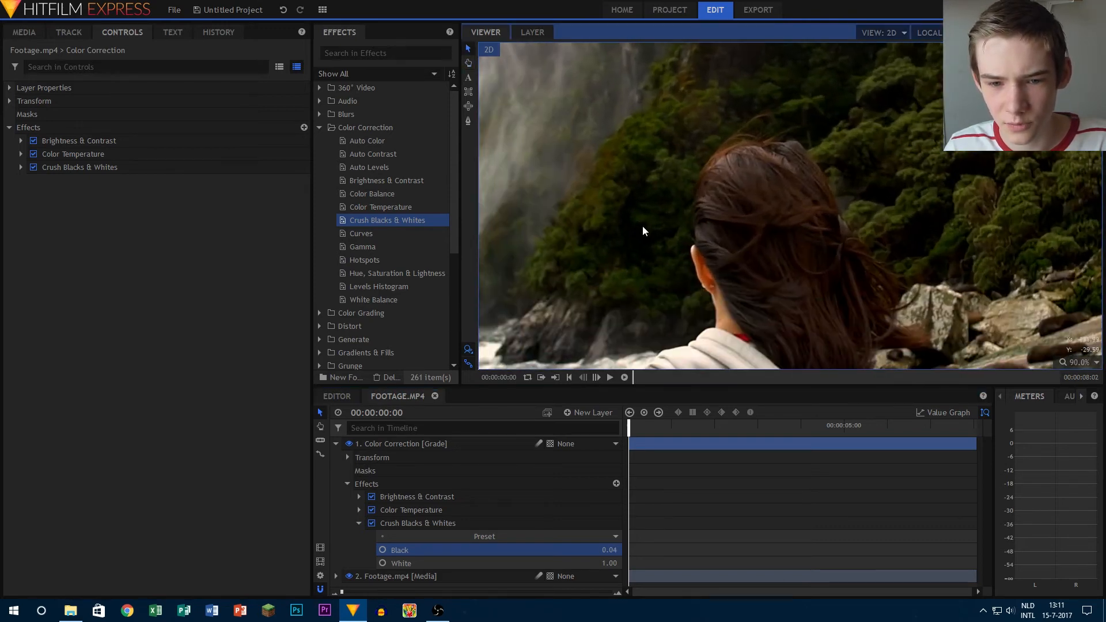
pyautogui.scroll(-4, 735, 189)
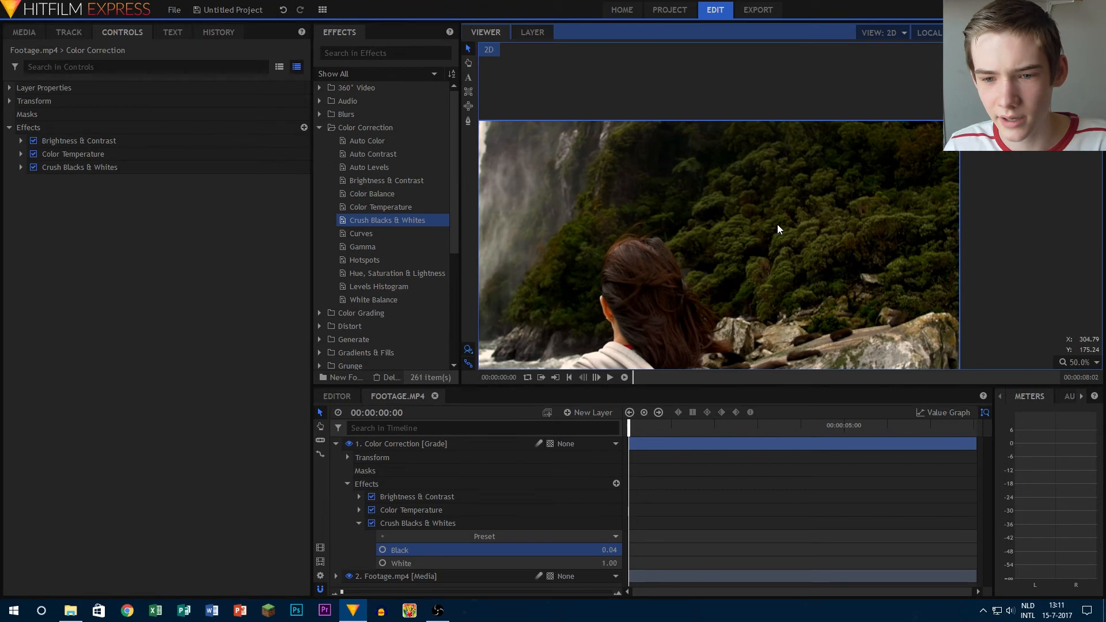
pyautogui.scroll(5, 724, 274)
pyautogui.scroll(-1, 698, 292)
pyautogui.moveTo(697, 293); pyautogui.dragTo(798, 151)
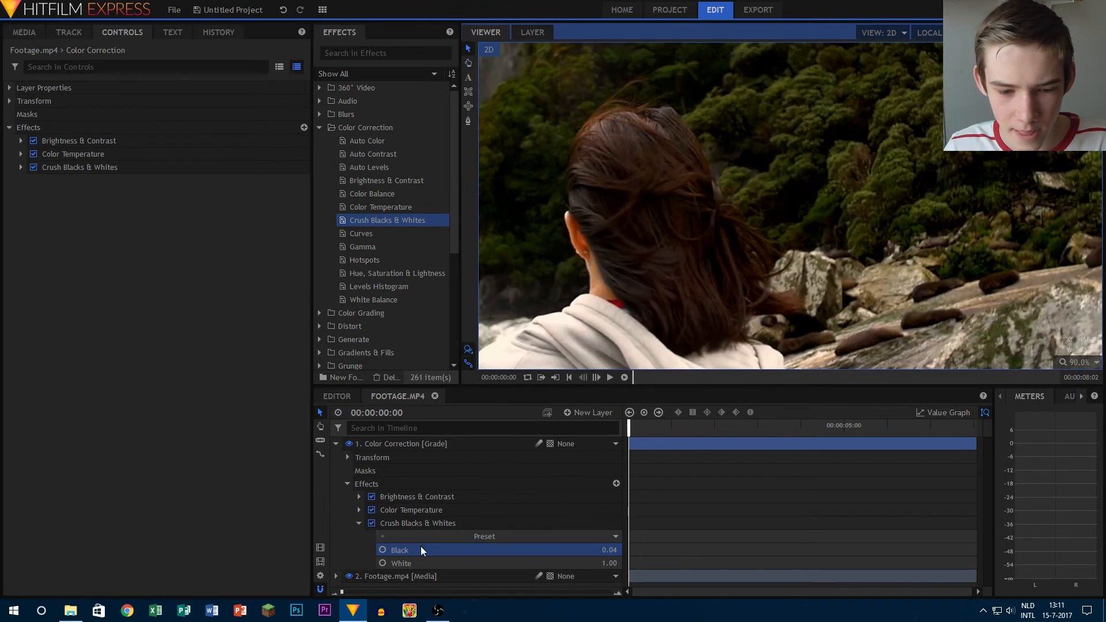
pyautogui.click(374, 522)
pyautogui.click(375, 523)
pyautogui.click(374, 523)
pyautogui.click(374, 523)
pyautogui.scroll(-5, 682, 222)
pyautogui.moveTo(681, 223); pyautogui.dragTo(757, 222)
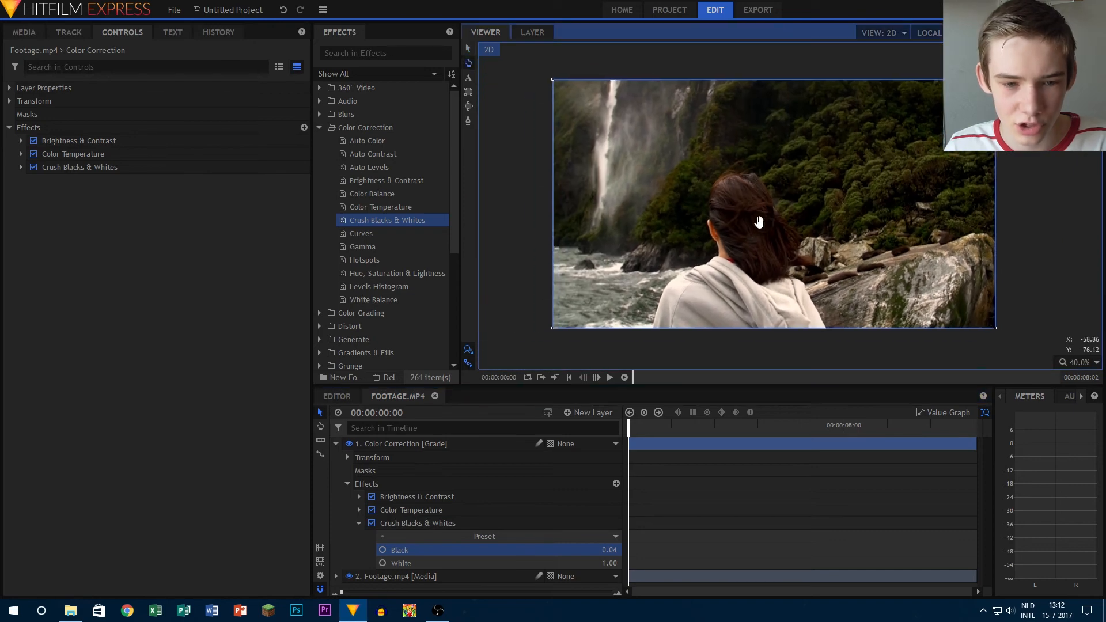
# Add Hue, Saturation & Lightness below Crush Blacks & Whites and expand its Master settings.
pyautogui.click(411, 298)
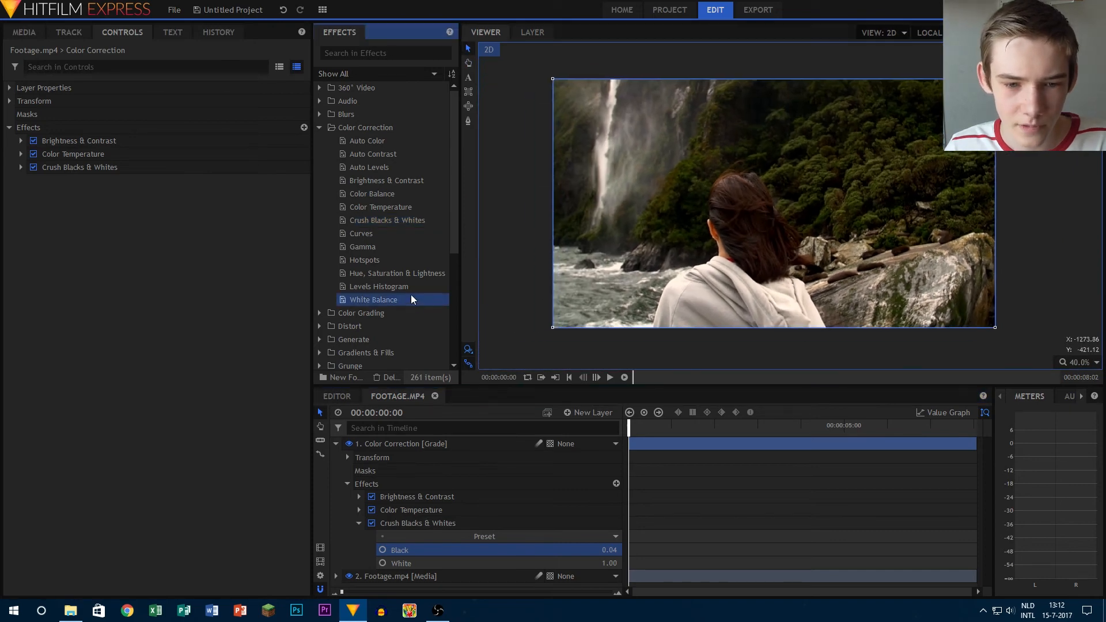
pyautogui.click(357, 523)
pyautogui.moveTo(365, 273); pyautogui.dragTo(404, 537)
pyautogui.click(358, 536)
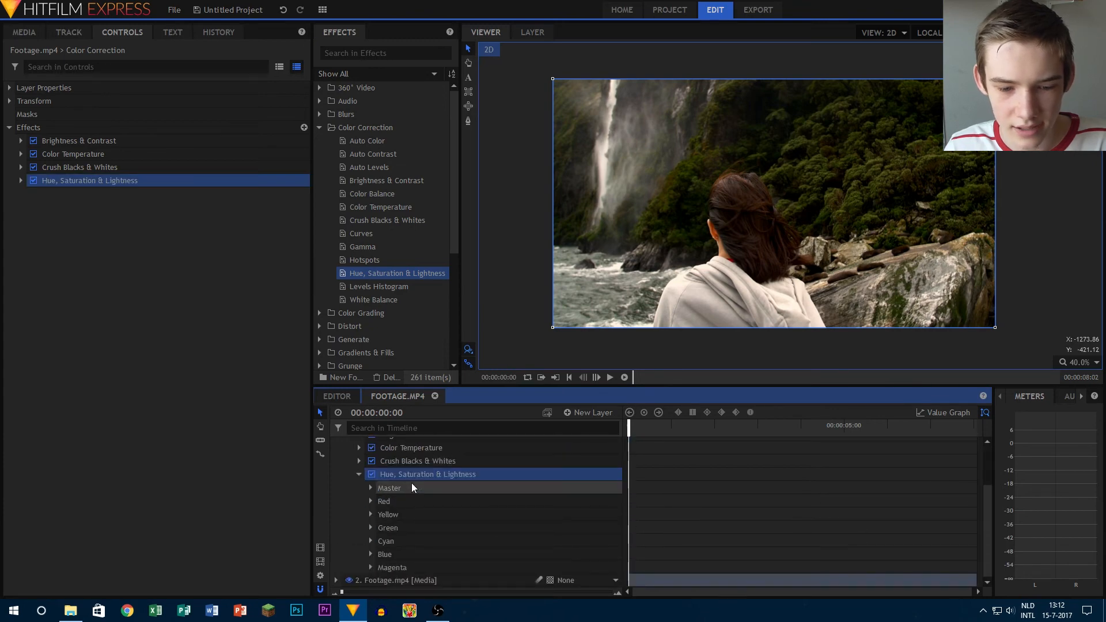
pyautogui.click(370, 488)
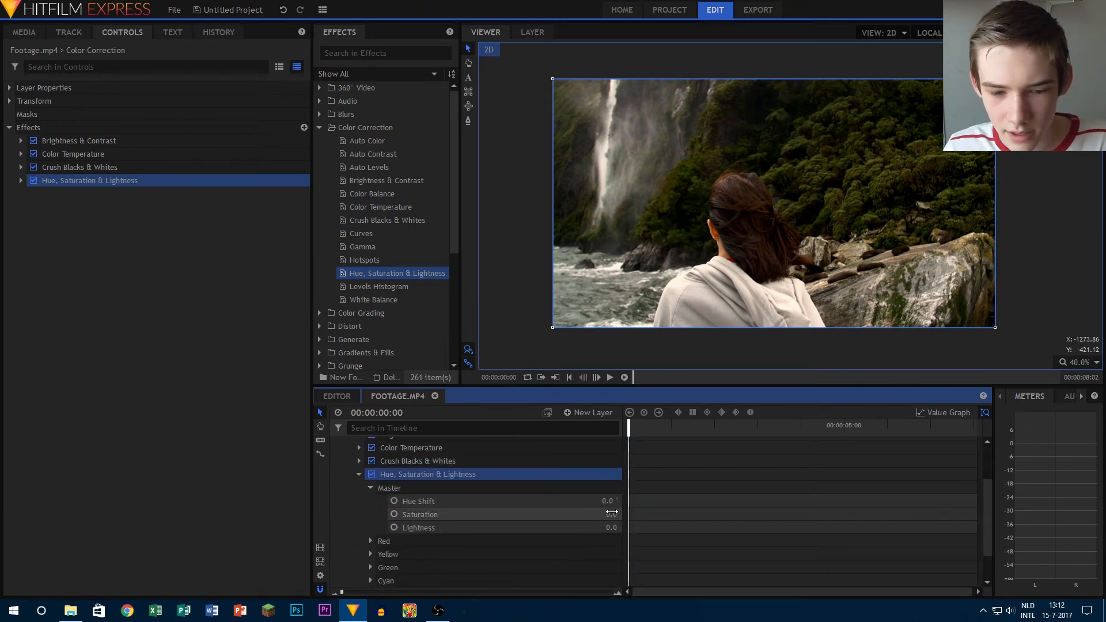
# Try Master Saturation values of 37.0 and 7.0 while checking the woman's skin tones up close.
pyautogui.moveTo(612, 513); pyautogui.dragTo(616, 513)
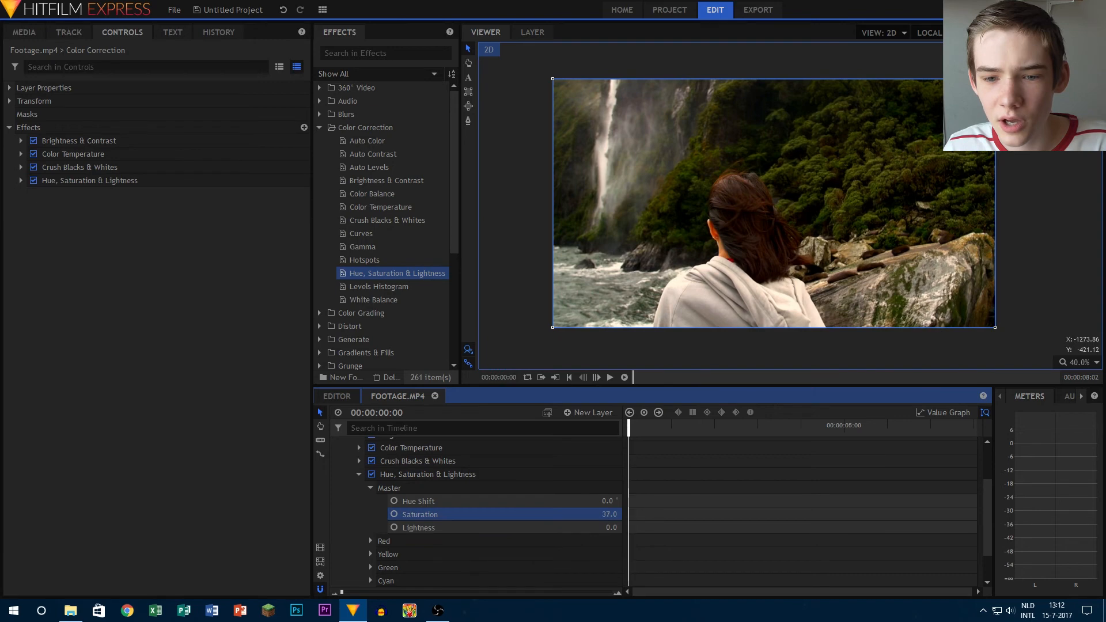
pyautogui.scroll(10, 709, 202)
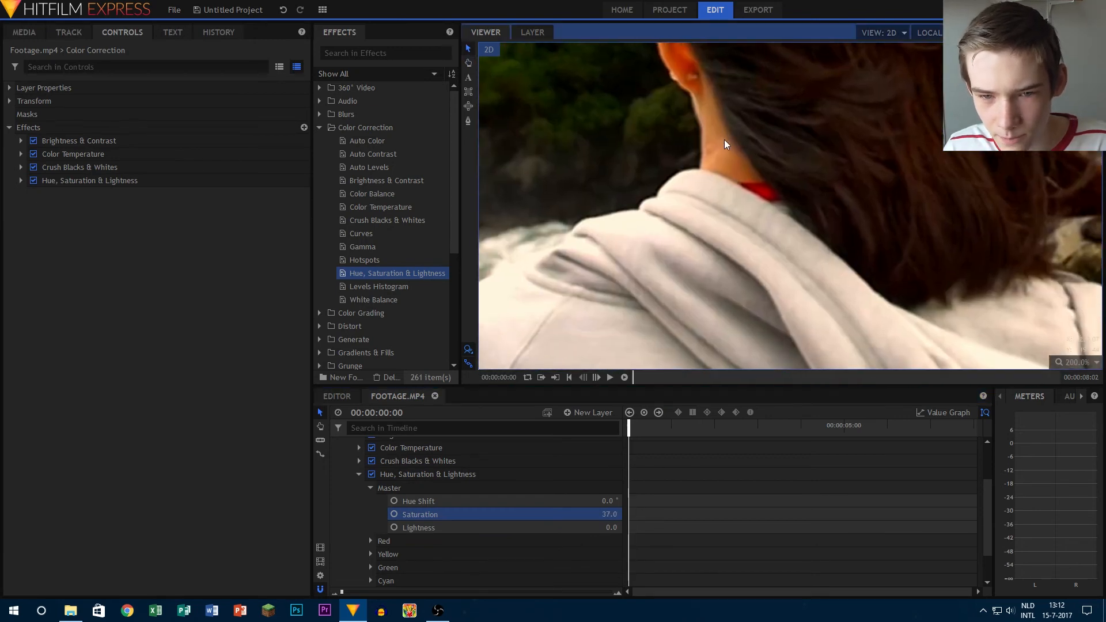
pyautogui.moveTo(724, 137); pyautogui.dragTo(716, 239)
pyautogui.moveTo(608, 515); pyautogui.dragTo(602, 514)
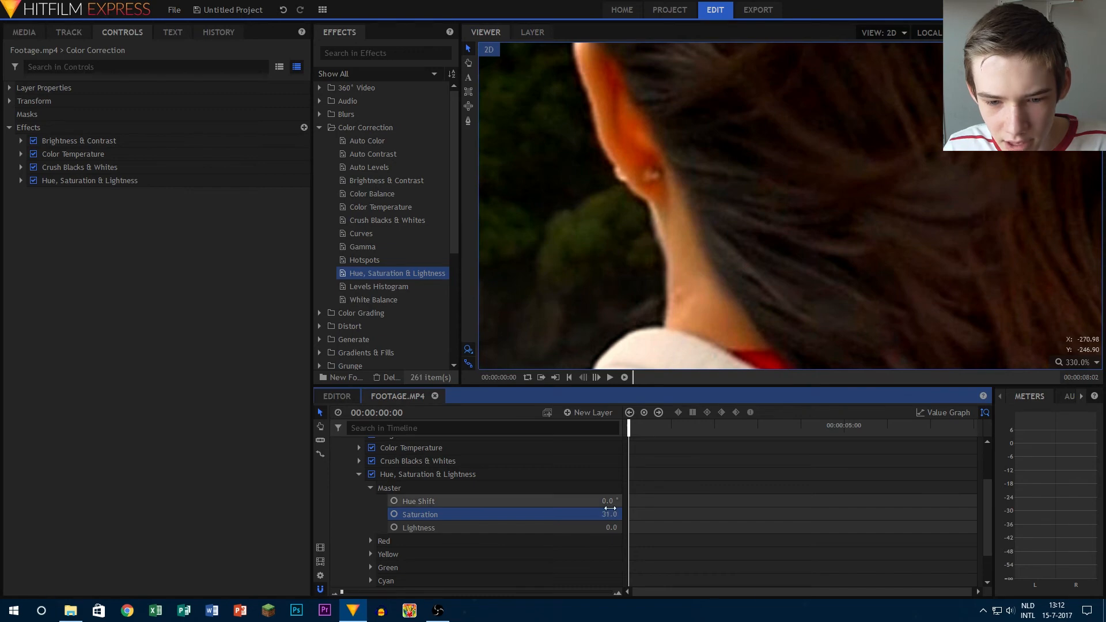
pyautogui.scroll(-10, 713, 210)
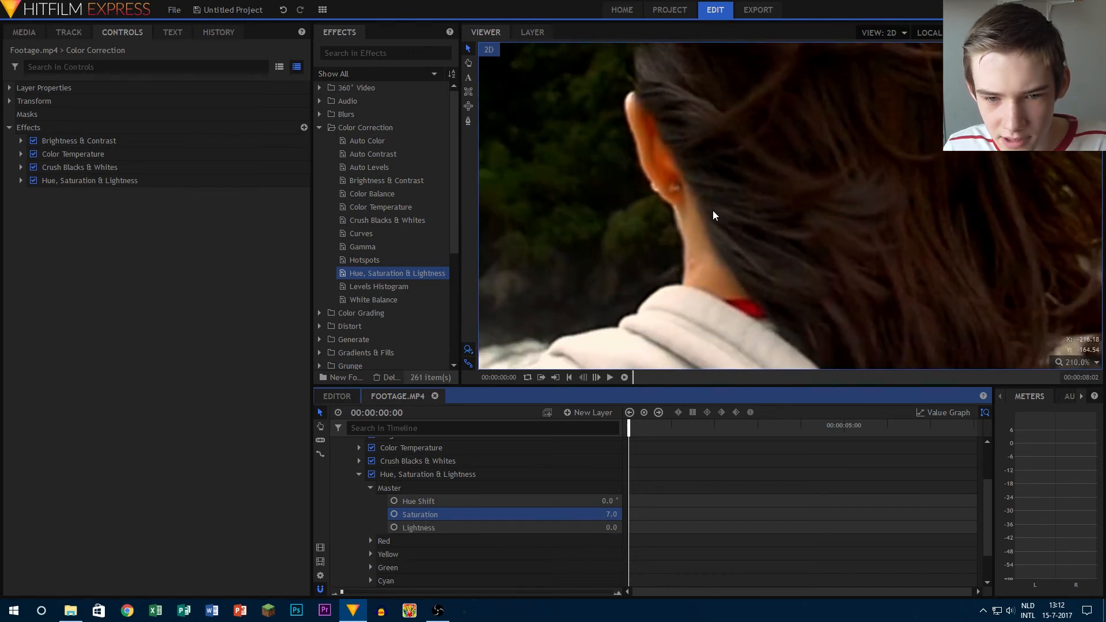
pyautogui.scroll(4, 714, 205)
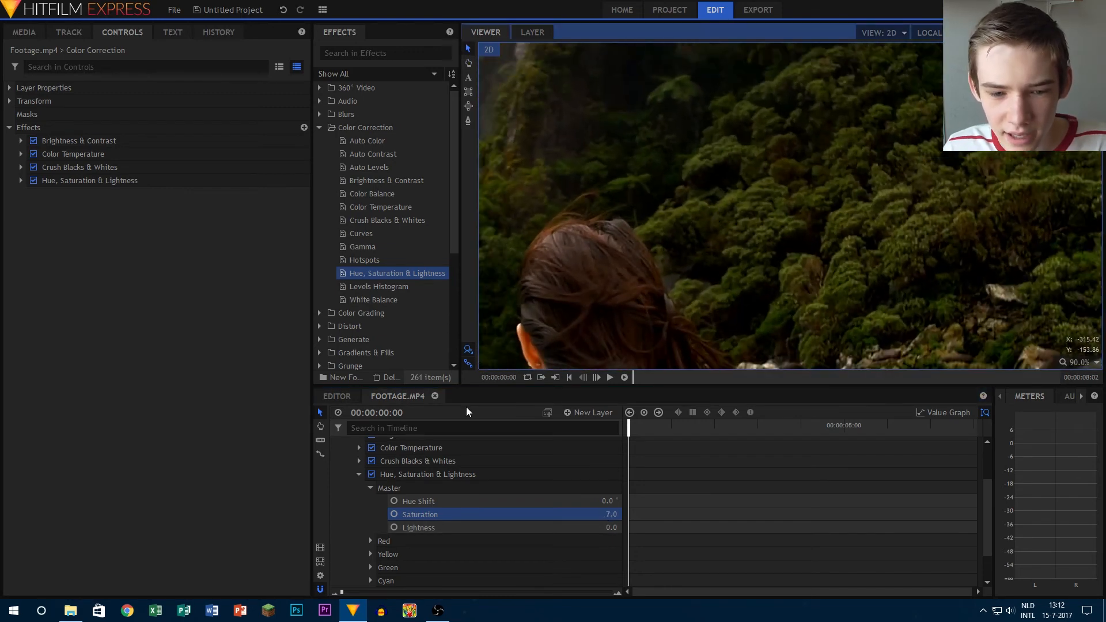
# Compare the shot with Hue, Saturation & Lightness off and on, and set its Master Saturation to 19.0.
pyautogui.click(372, 475)
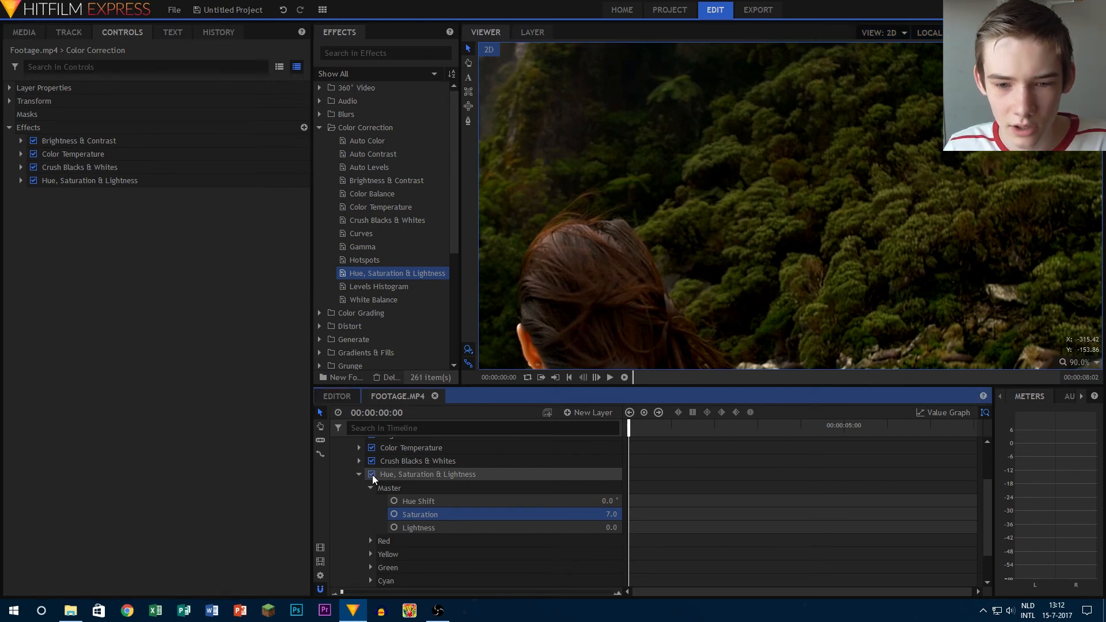
pyautogui.click(372, 474)
pyautogui.scroll(-3, 593, 282)
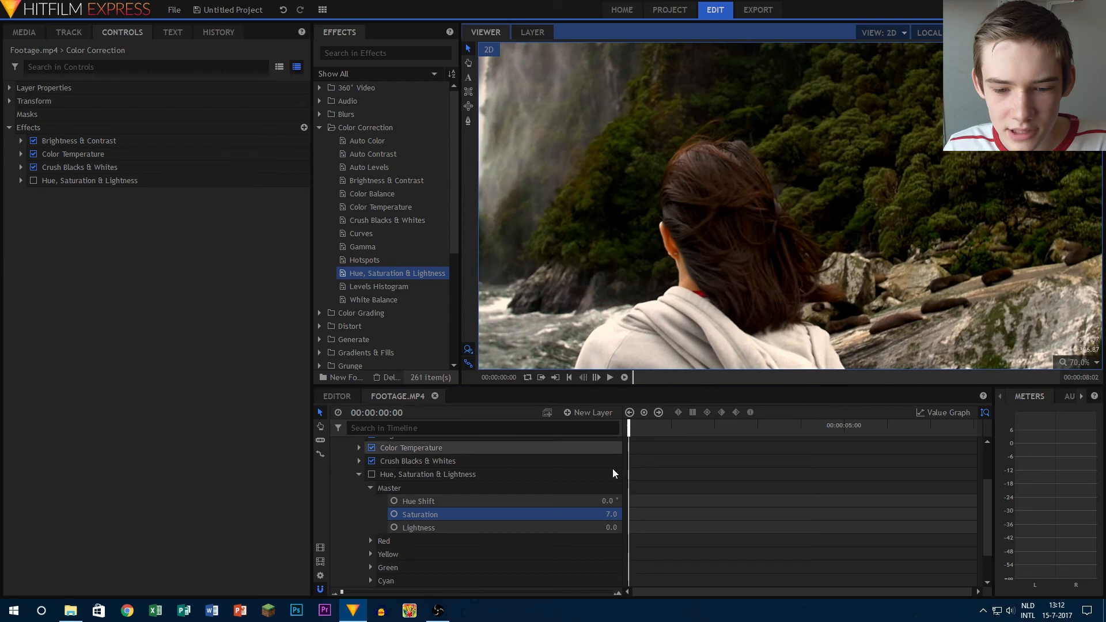
pyautogui.click(612, 529)
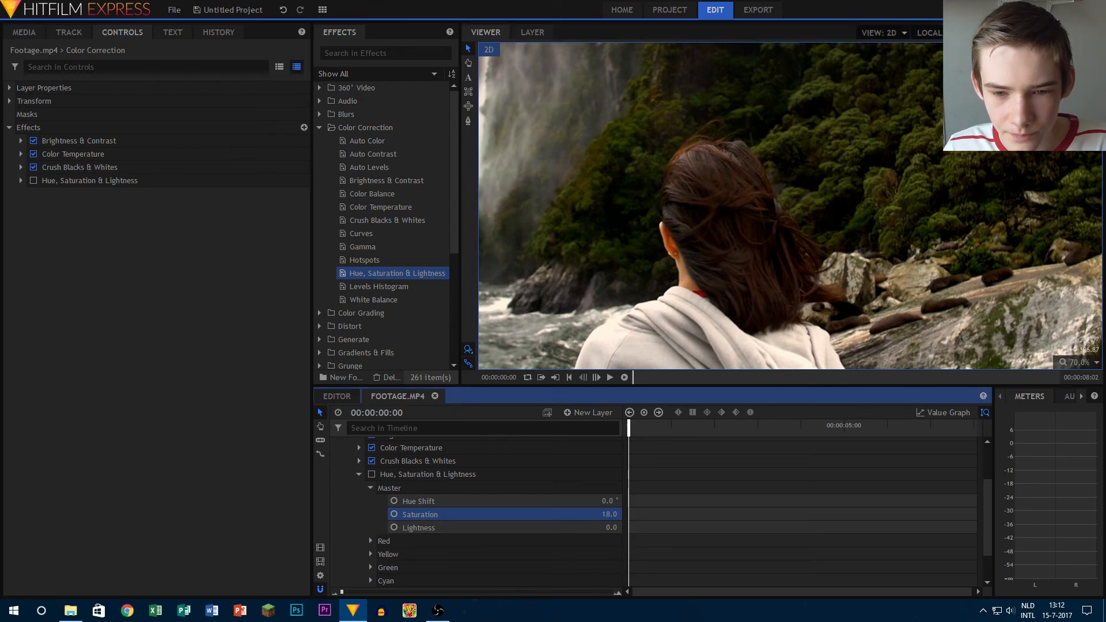
pyautogui.click(372, 474)
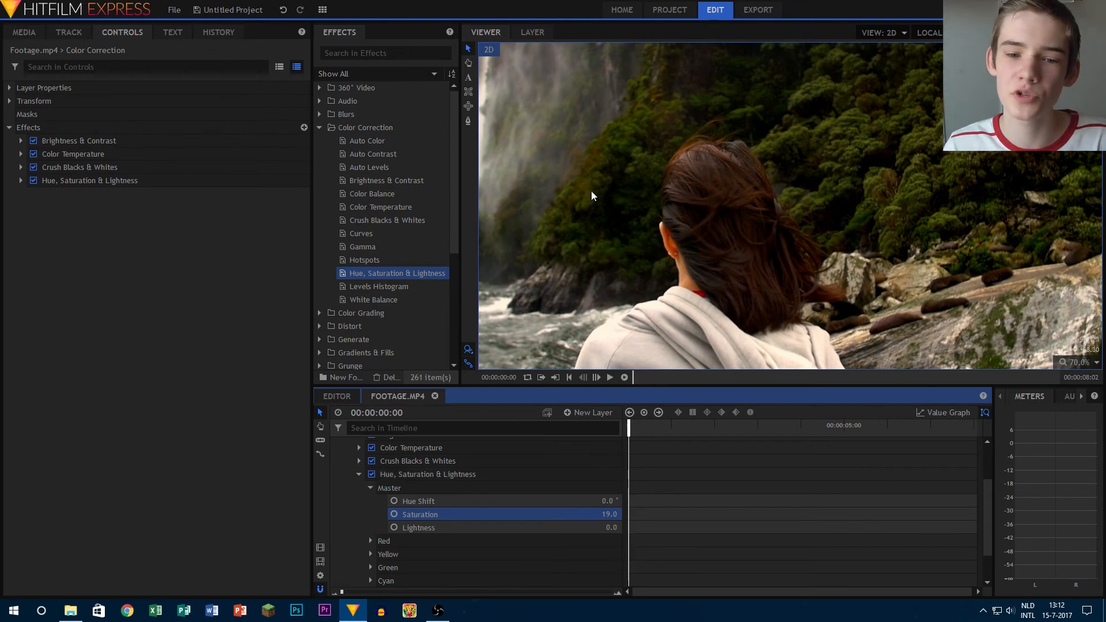
pyautogui.click(359, 476)
pyautogui.scroll(-5, 666, 197)
pyautogui.scroll(2, 666, 197)
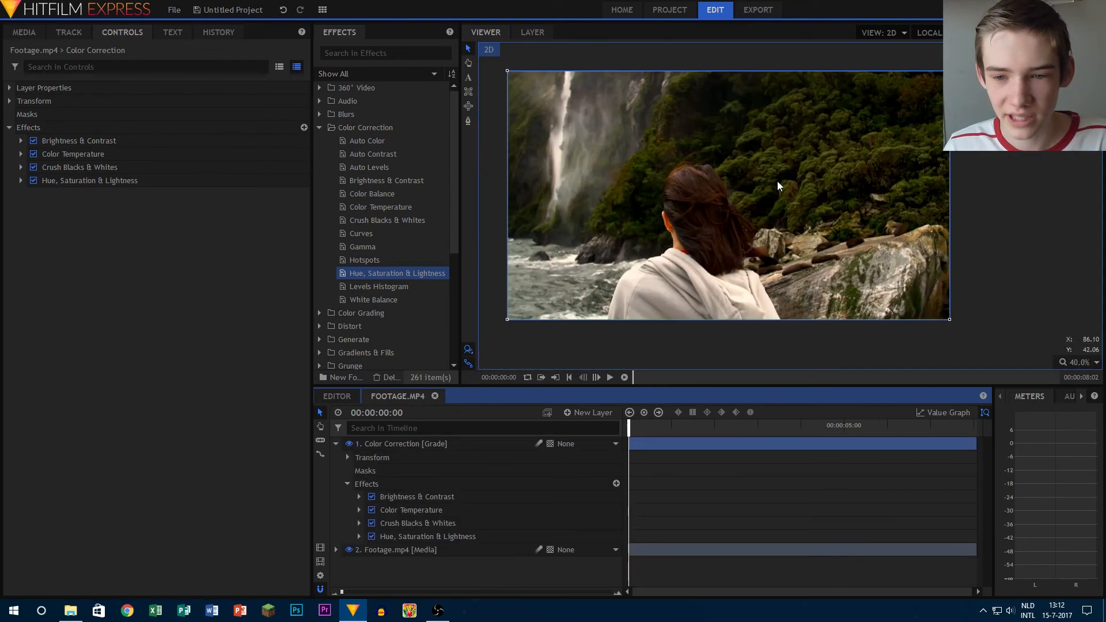
pyautogui.click(978, 210)
pyautogui.click(467, 573)
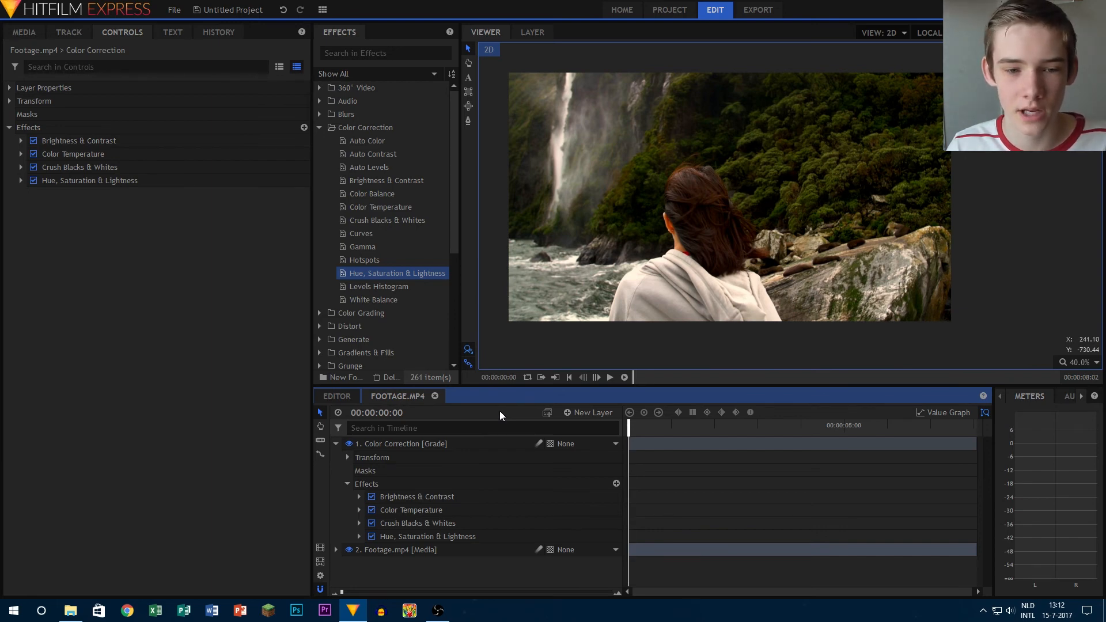
# Find the Letterbox effect and add it below Hue, Saturation & Lightness on the Color Correction grade layer.
pyautogui.click(369, 53)
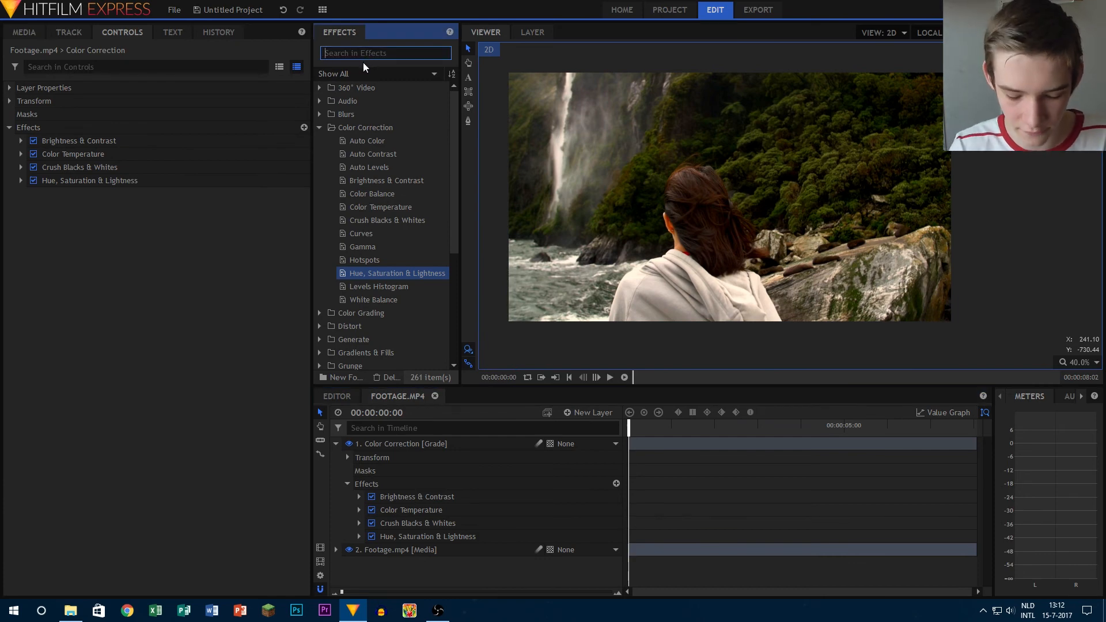
pyautogui.write('letter')
pyautogui.moveTo(372, 431); pyautogui.dragTo(377, 542)
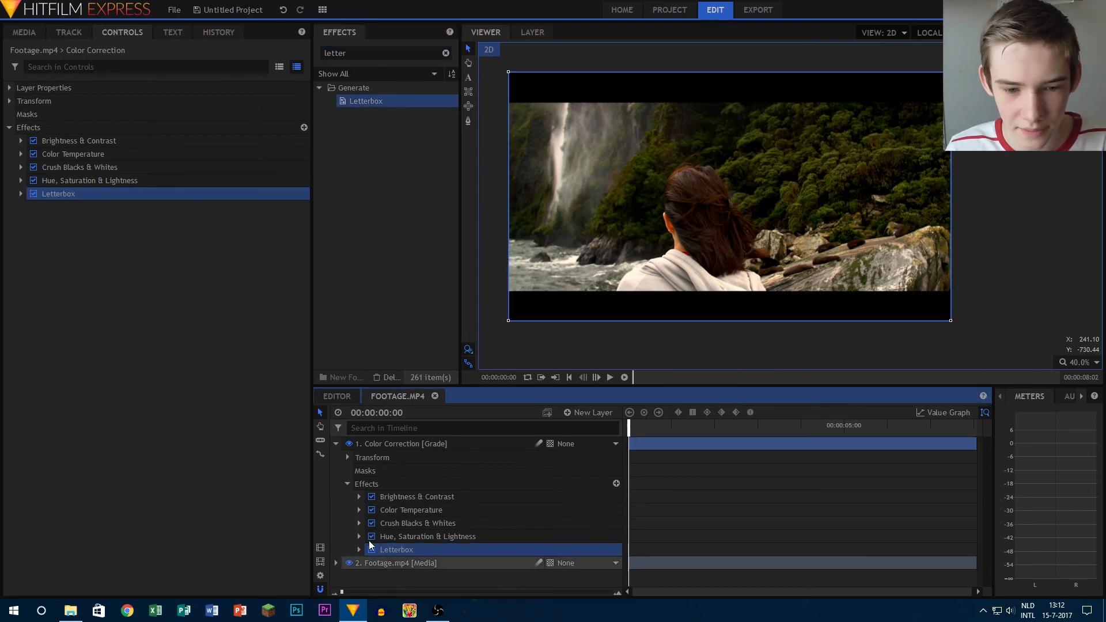
pyautogui.click(336, 444)
pyautogui.click(380, 497)
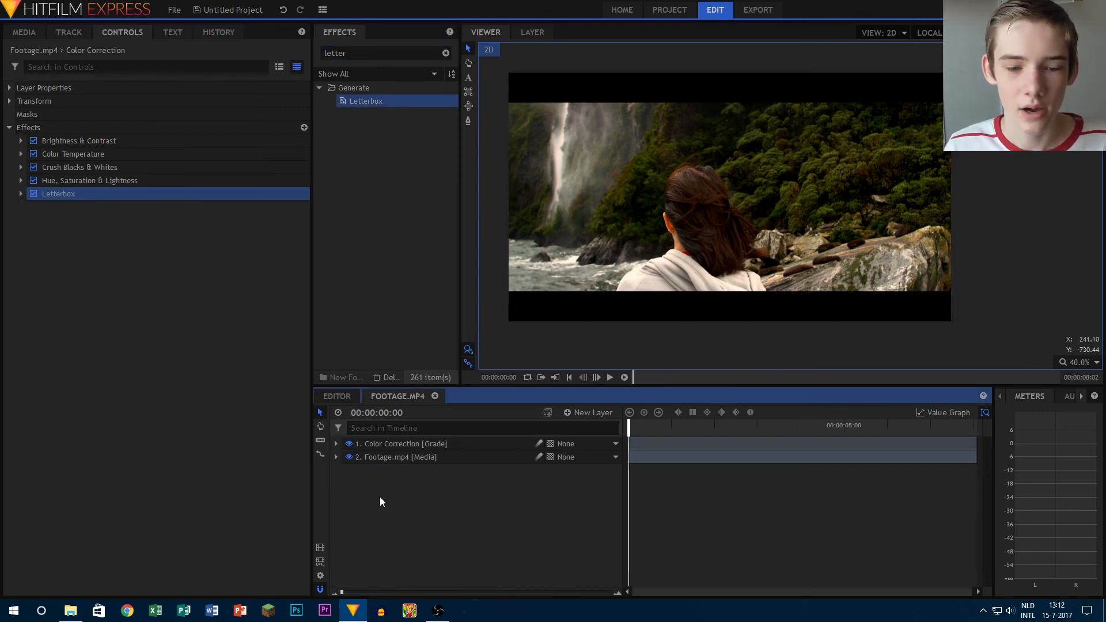
# Reframe the Footage.mp4 layer vertically inside the letterbox, placing it slightly above its original position without exposing empty edges.
pyautogui.click(390, 460)
pyautogui.click(381, 441)
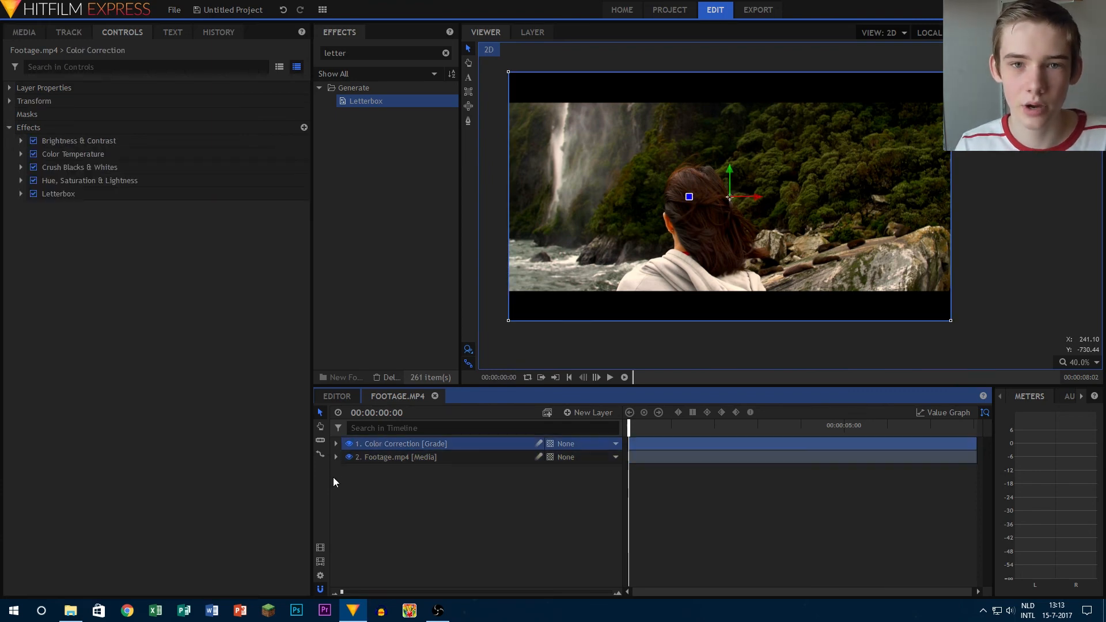
pyautogui.click(379, 460)
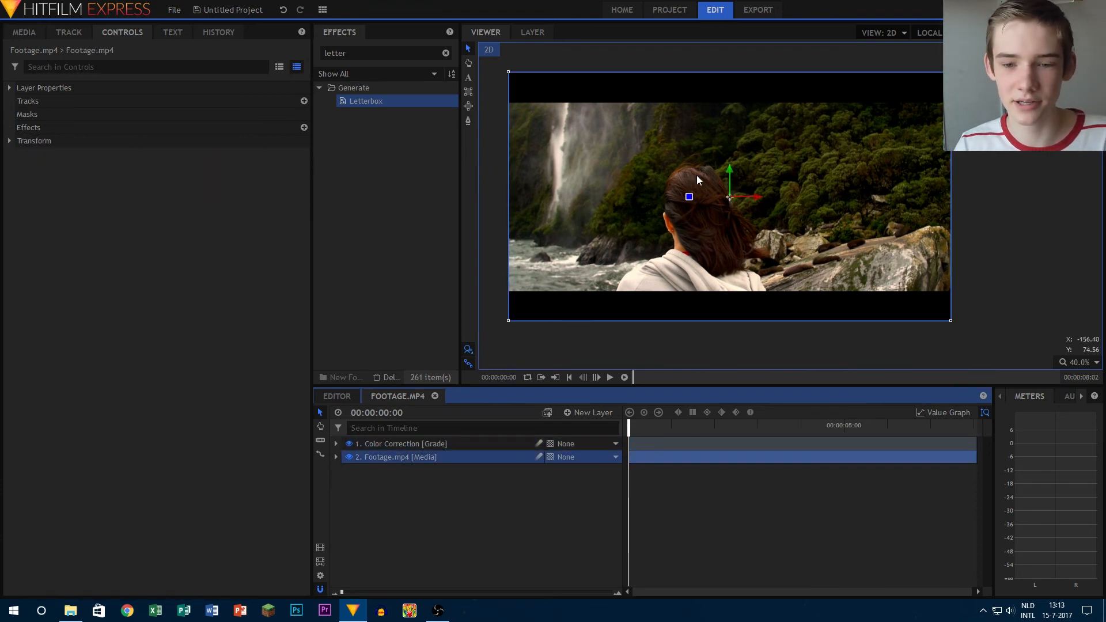
pyautogui.moveTo(729, 167); pyautogui.dragTo(728, 289)
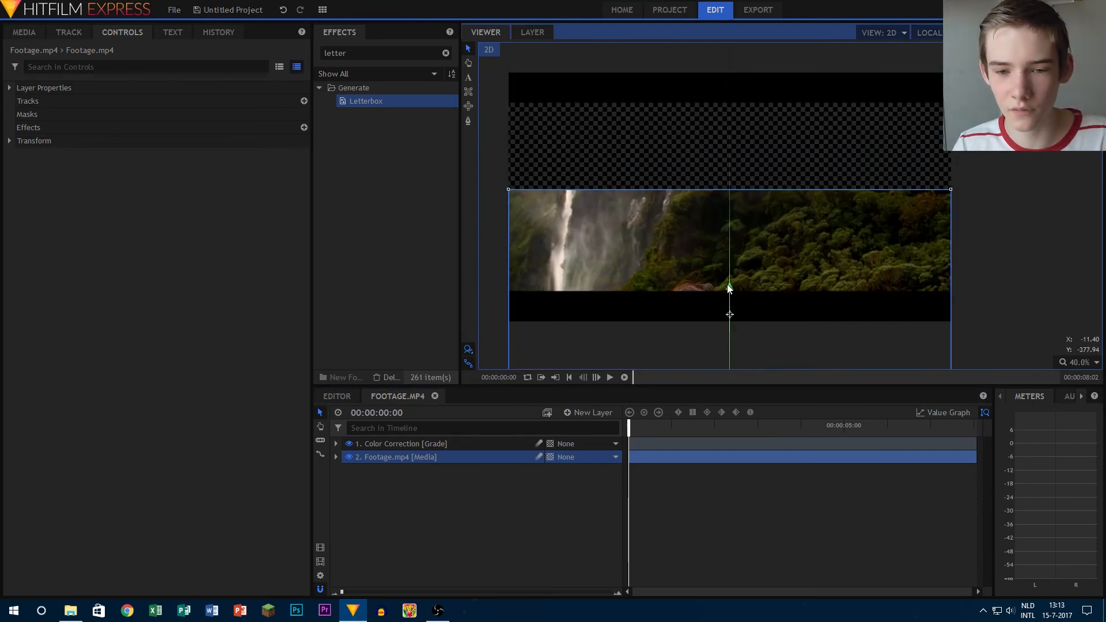
pyautogui.moveTo(728, 285); pyautogui.dragTo(729, 181)
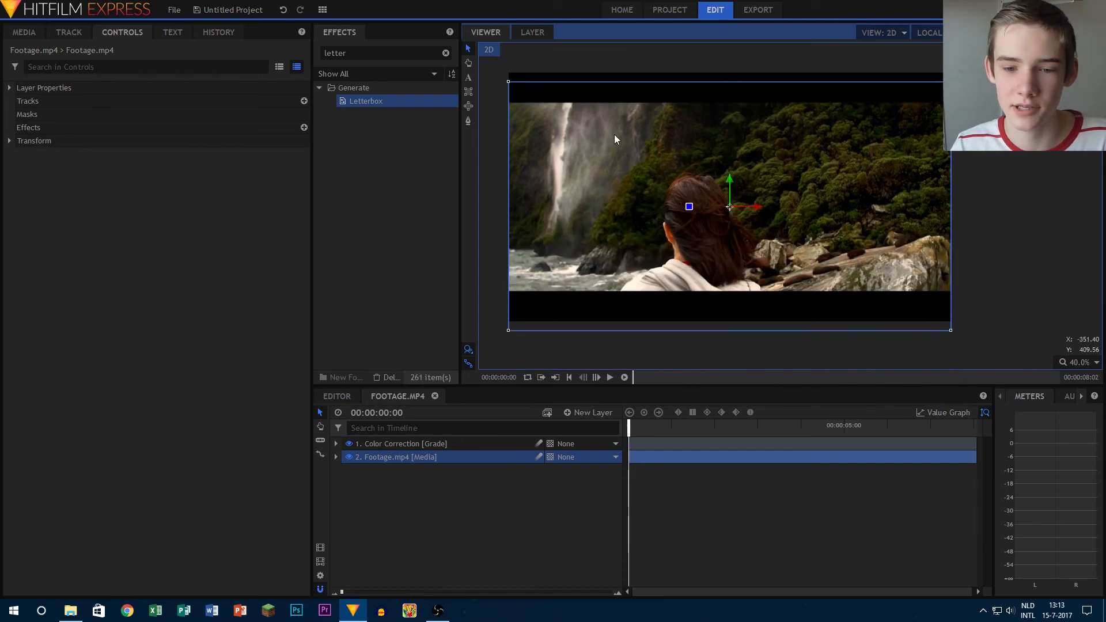
pyautogui.moveTo(726, 179); pyautogui.dragTo(728, 145)
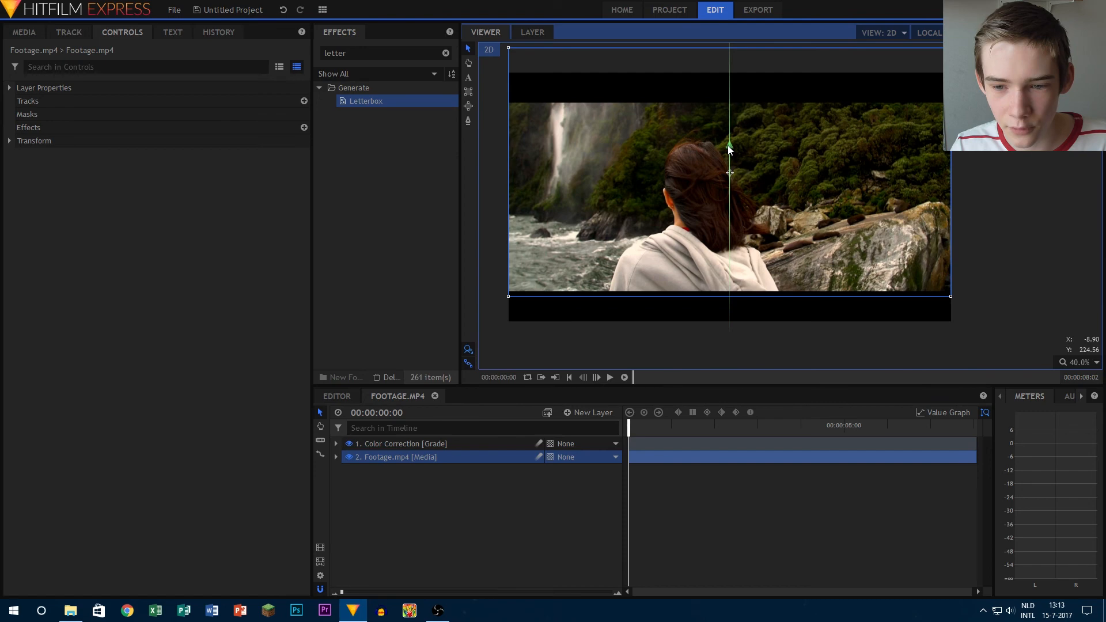
pyautogui.click(493, 482)
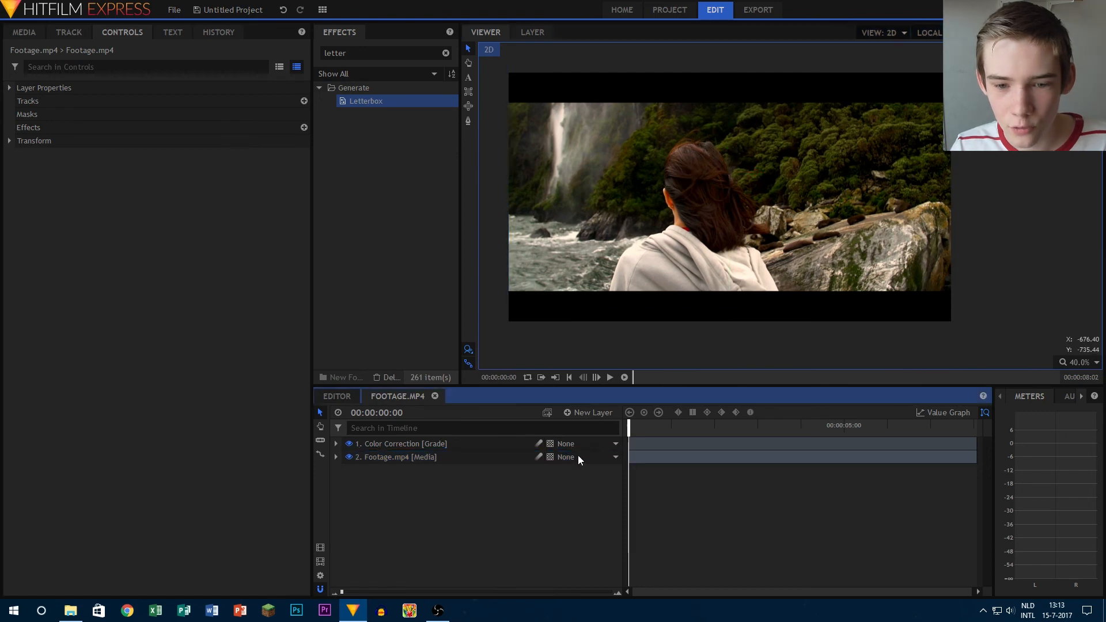
# Play the shot to 00:00:03:17 and compare that frame with the Color Correction grade layer hidden and shown.
pyautogui.click(609, 377)
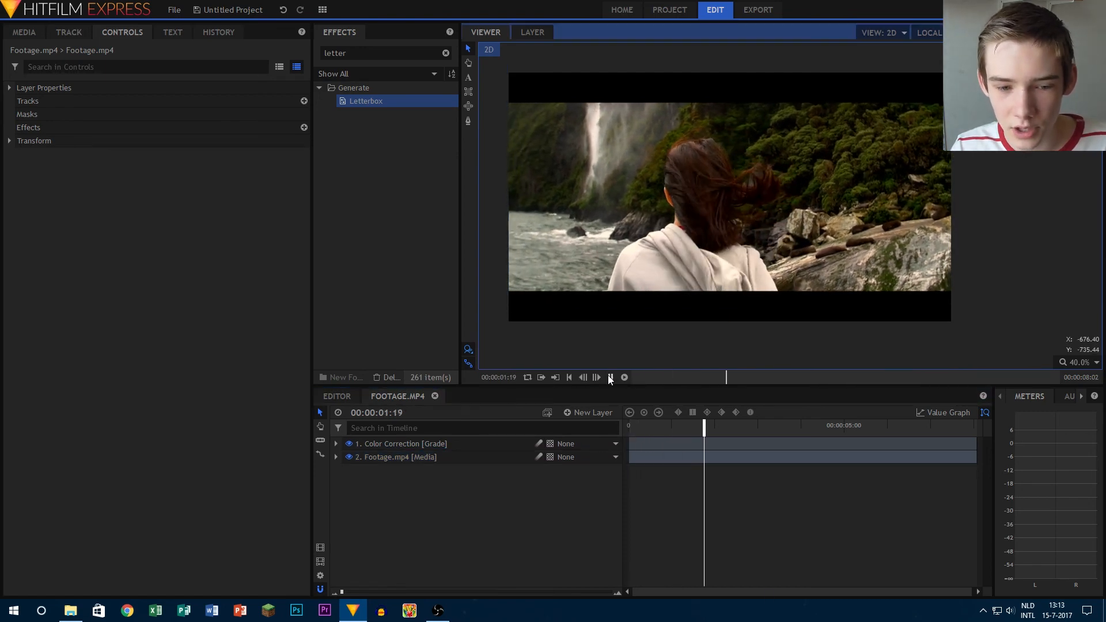
pyautogui.click(609, 377)
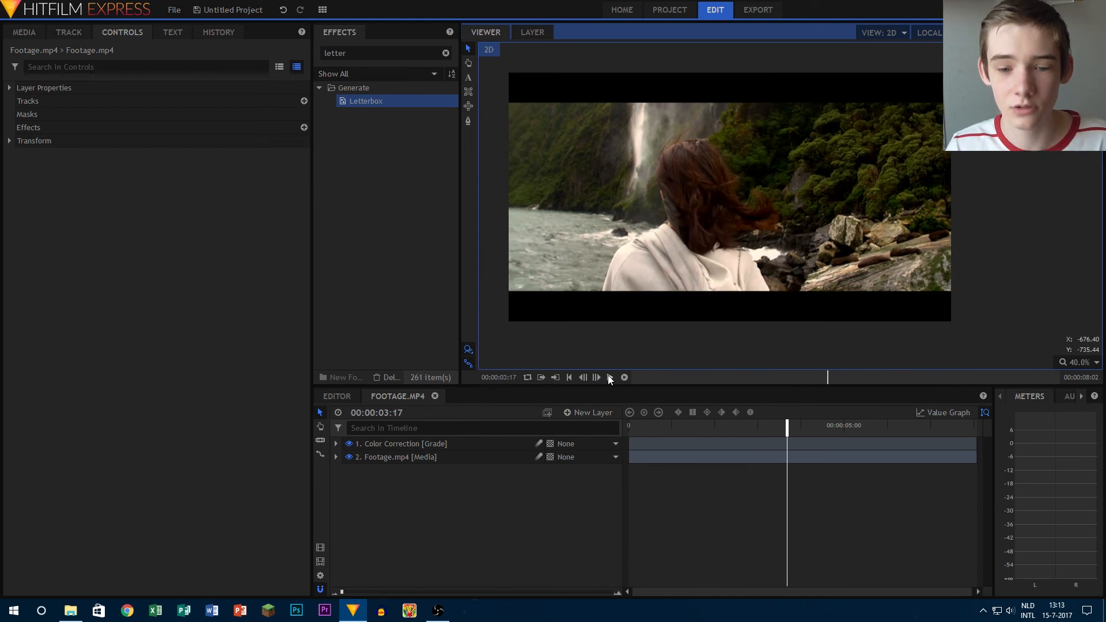
pyautogui.click(349, 450)
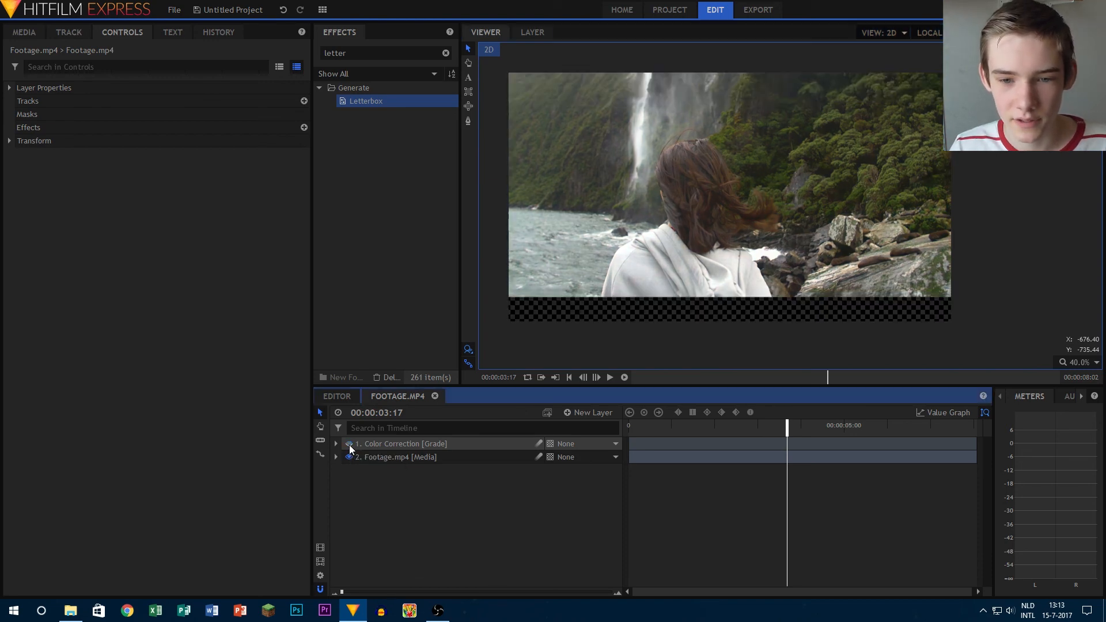
pyautogui.click(350, 449)
pyautogui.click(349, 449)
pyautogui.click(350, 450)
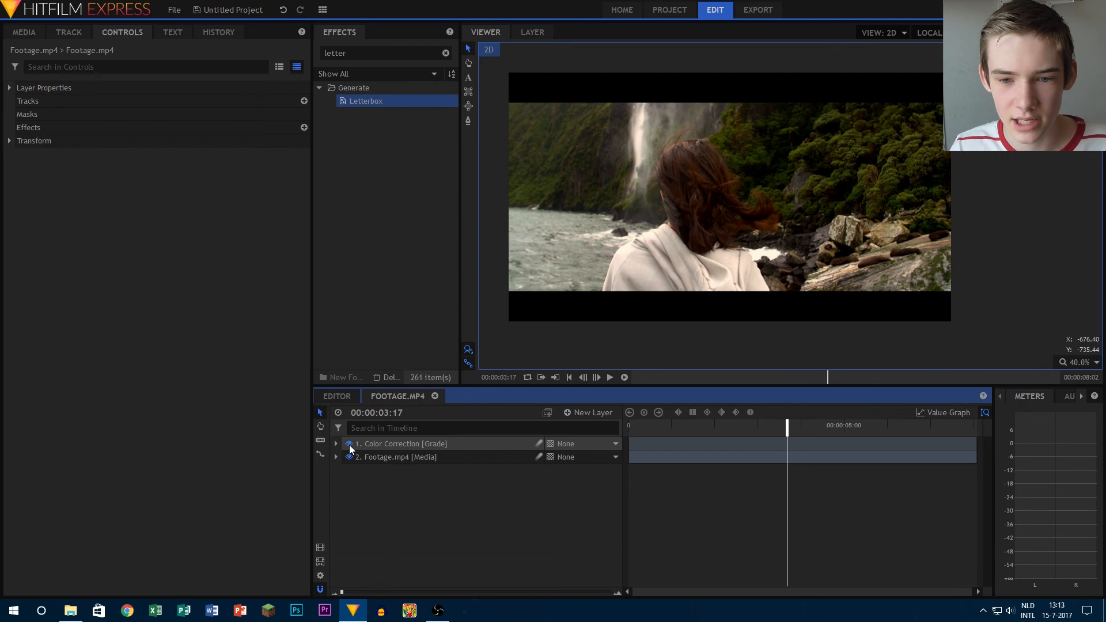
pyautogui.click(349, 449)
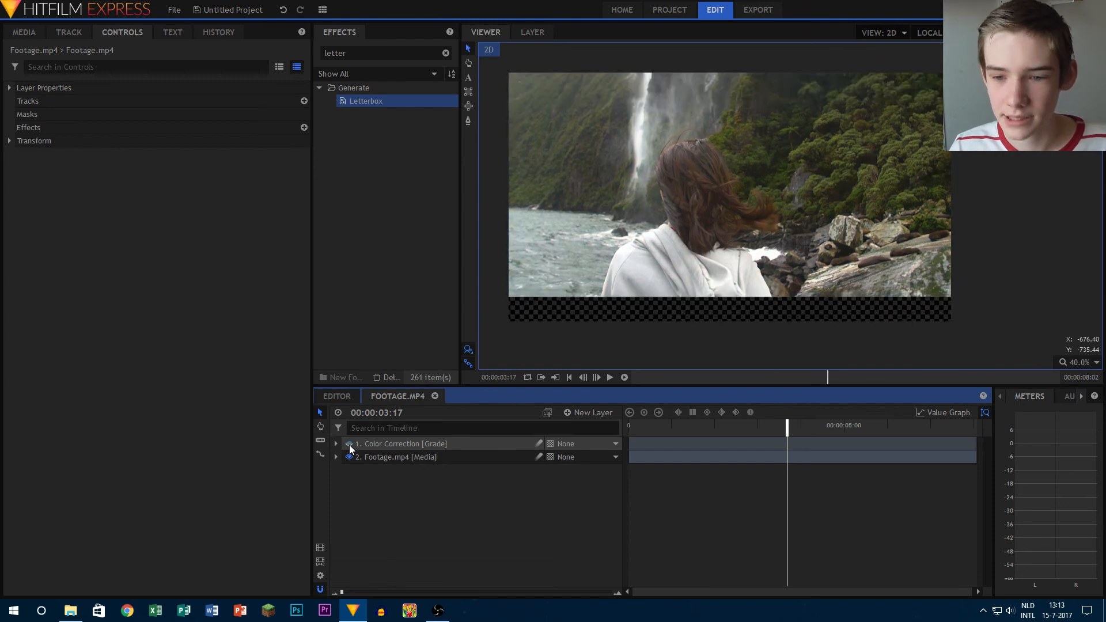
pyautogui.click(349, 449)
pyautogui.click(349, 449)
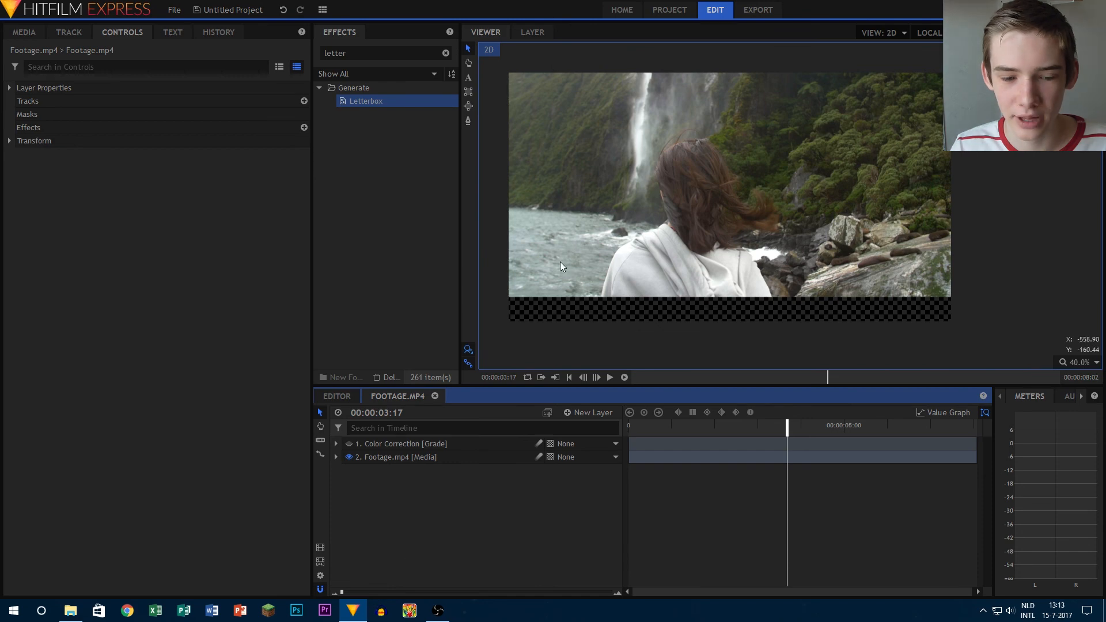
pyautogui.click(349, 445)
pyautogui.click(350, 446)
pyautogui.click(350, 445)
pyautogui.click(350, 445)
pyautogui.click(350, 446)
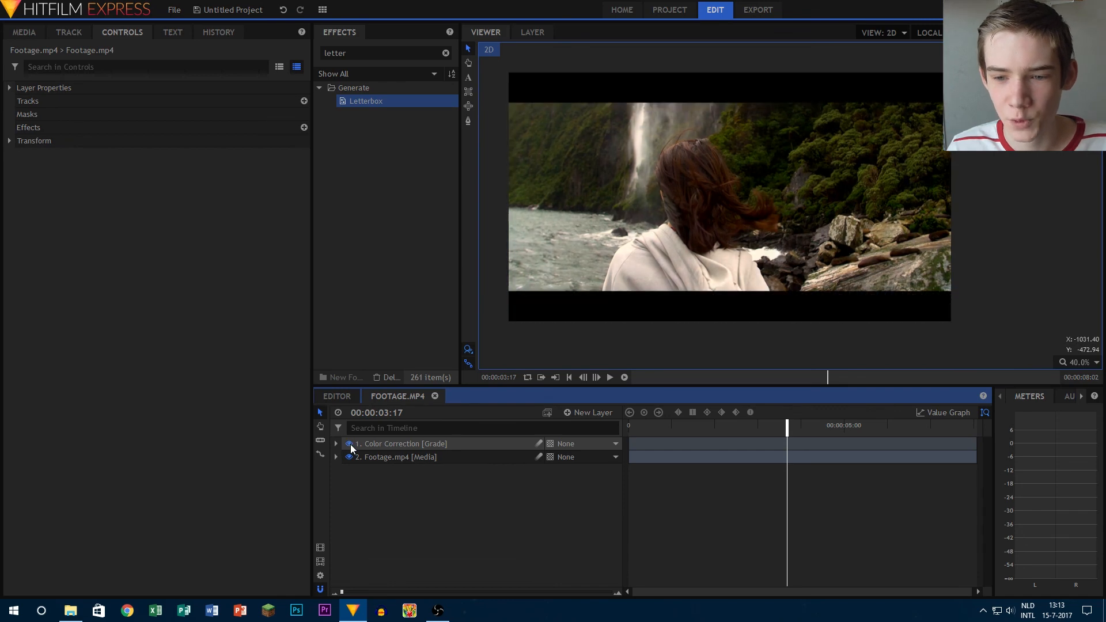